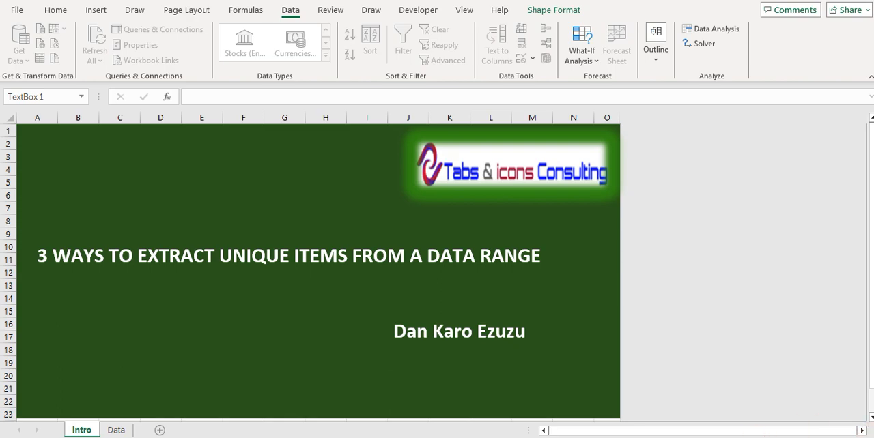
# Open the Data sheet and look through the column headings of the sales report in row 3
pyautogui.click(117, 430)
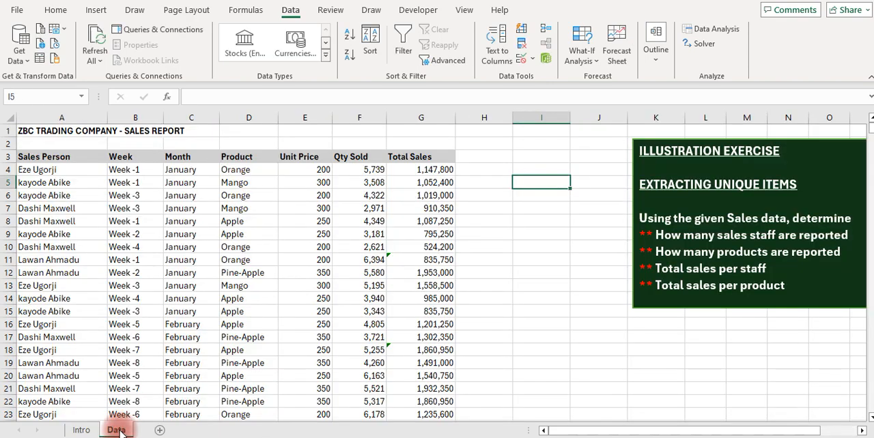
pyautogui.click(119, 298)
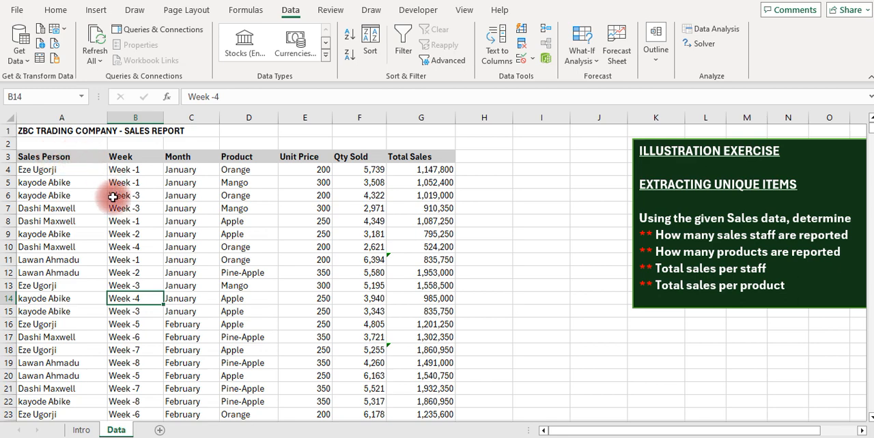
pyautogui.click(45, 185)
pyautogui.press('Up')
pyautogui.press('Up')
pyautogui.press('Right')
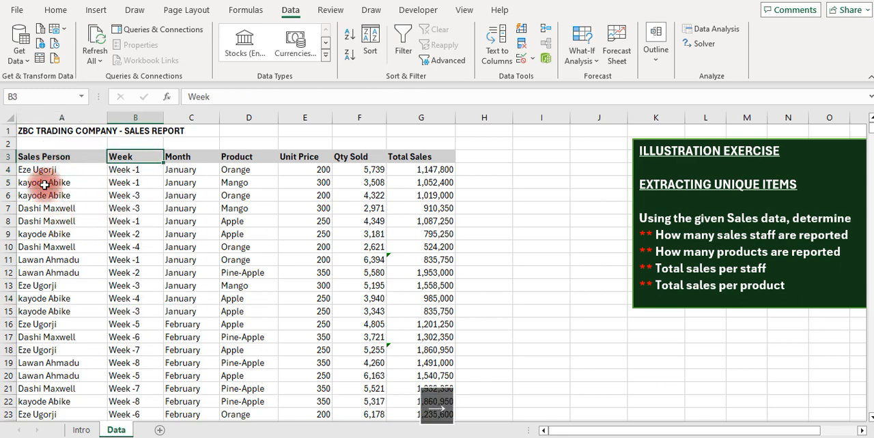
pyautogui.press('Right')
pyautogui.press('Right')
pyautogui.press('Right')
pyautogui.press('Right')
pyautogui.press('Right')
pyautogui.press('Left')
pyautogui.press('Left')
pyautogui.press('Left')
pyautogui.press('Left')
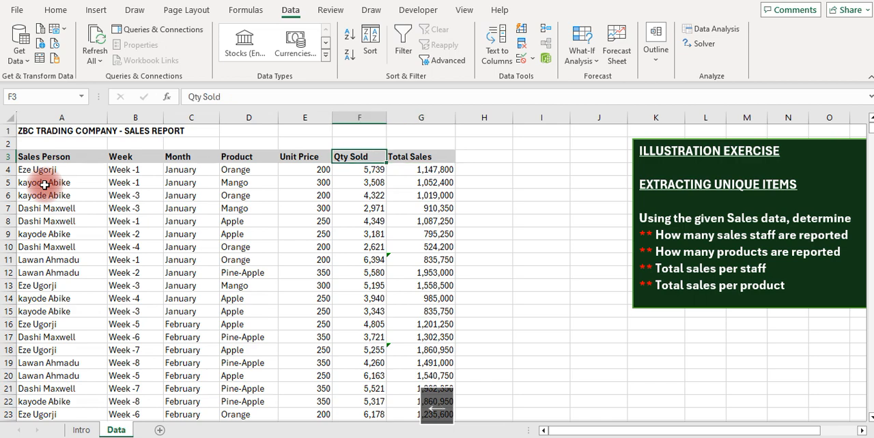
pyautogui.press('Left')
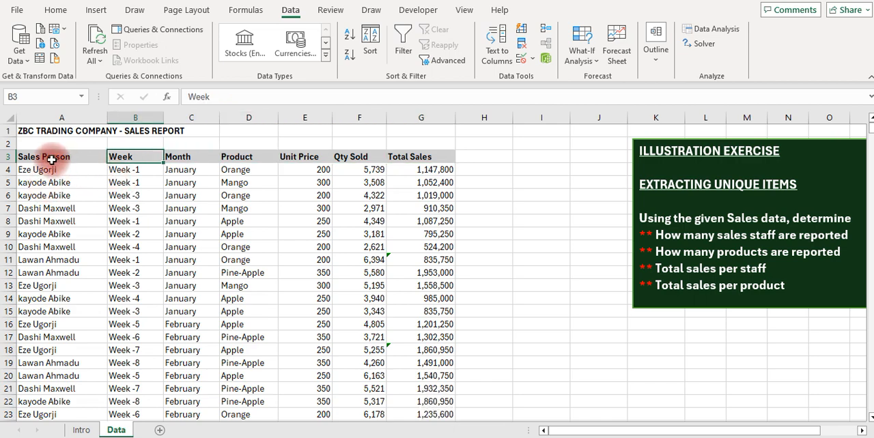
# Examine the entries in the Sales Person column for repeated names, ending back at its heading
pyautogui.click(50, 157)
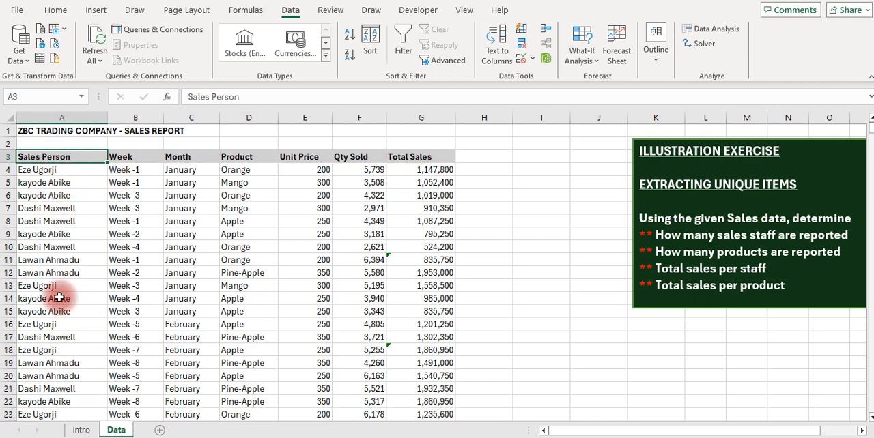
pyautogui.press('Down')
pyautogui.press('Down')
pyautogui.press('Down')
pyautogui.press('Down')
pyautogui.press('Down')
pyautogui.press('Down')
pyautogui.press('Down')
pyautogui.press('Down')
pyautogui.press('Down')
pyautogui.press('Down')
pyautogui.press('Down')
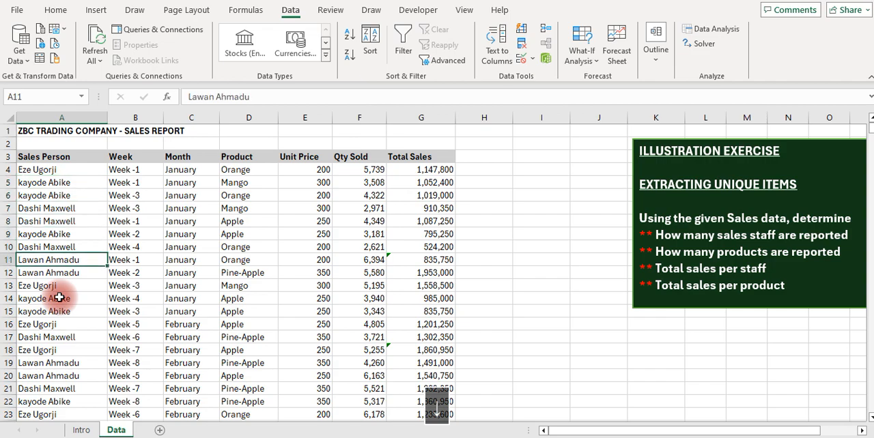
pyautogui.press('Down')
pyautogui.press('Down')
pyautogui.press('Down')
pyautogui.press('Down')
pyautogui.press('Down')
pyautogui.press('Down')
pyautogui.press('Down')
pyautogui.press('Down')
pyautogui.press('Down')
pyautogui.press('Down')
pyautogui.press('Down')
pyautogui.press('Down')
pyautogui.press('Down')
pyautogui.press('Down')
pyautogui.press('Down')
pyautogui.press('Down')
pyautogui.press('Down')
pyautogui.press('Down')
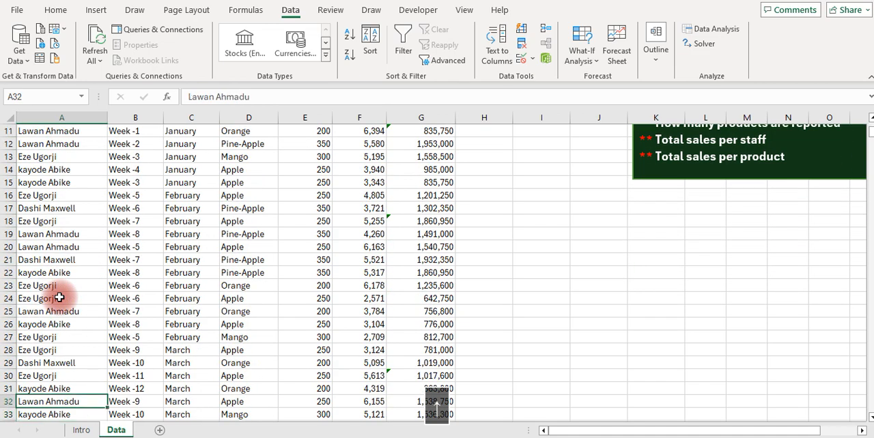
pyautogui.press('Up')
pyautogui.press('Up')
pyautogui.press('Up')
pyautogui.press('Up')
pyautogui.press('Up')
pyautogui.press('Up')
pyautogui.press('Up')
pyautogui.press('Up')
pyautogui.press('Up')
pyautogui.press('Up')
pyautogui.press('Up')
pyautogui.press('Up')
pyautogui.press('Up')
pyautogui.press('Up')
pyautogui.press('Up')
pyautogui.press('Up')
pyautogui.press('Up')
pyautogui.press('Up')
pyautogui.press('Up')
pyautogui.press('Up')
pyautogui.press('Up')
pyautogui.press('Down')
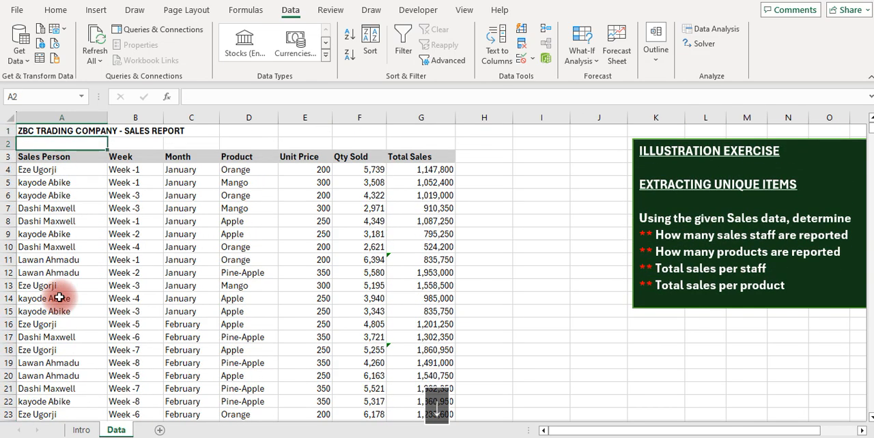
pyautogui.press('Down')
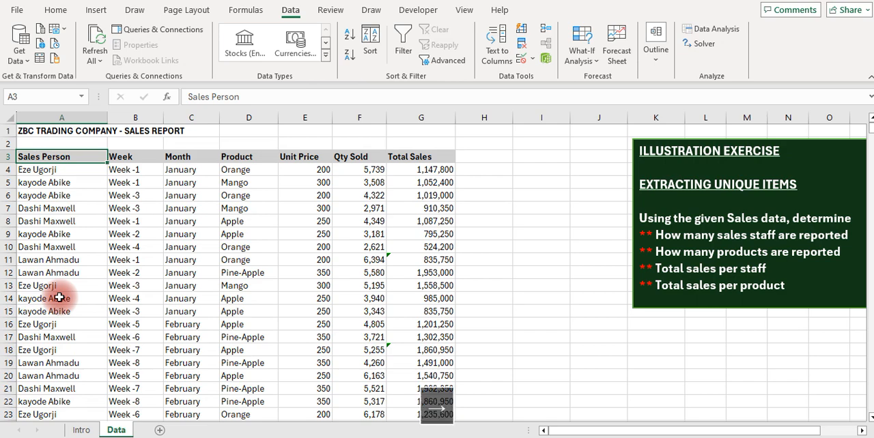
# Review the remaining headings of the sales table one by one, from Week through Total Sales
pyautogui.press('Right')
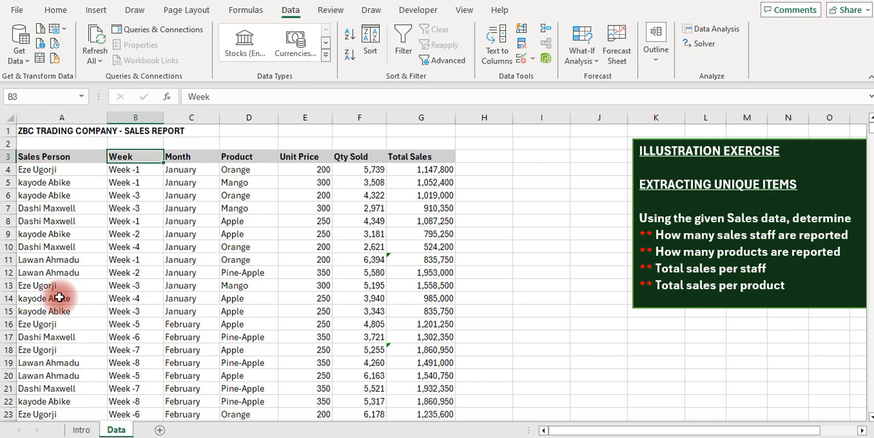
pyautogui.press('Down')
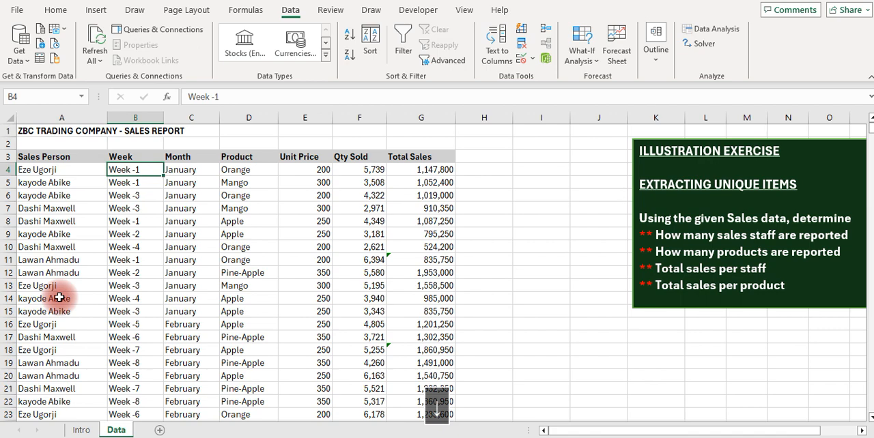
pyautogui.press('Up')
pyautogui.press('Right')
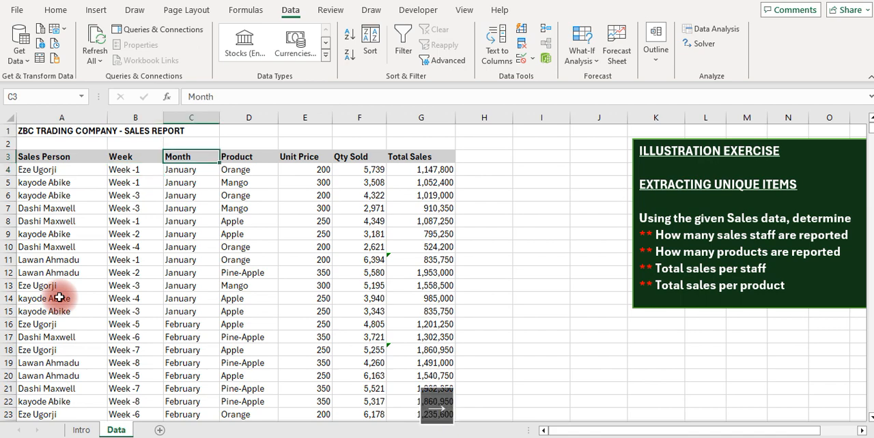
pyautogui.press('Right')
pyautogui.press('Left')
pyautogui.press('Right')
pyautogui.press('Right')
pyautogui.press('Right')
pyautogui.press('Right')
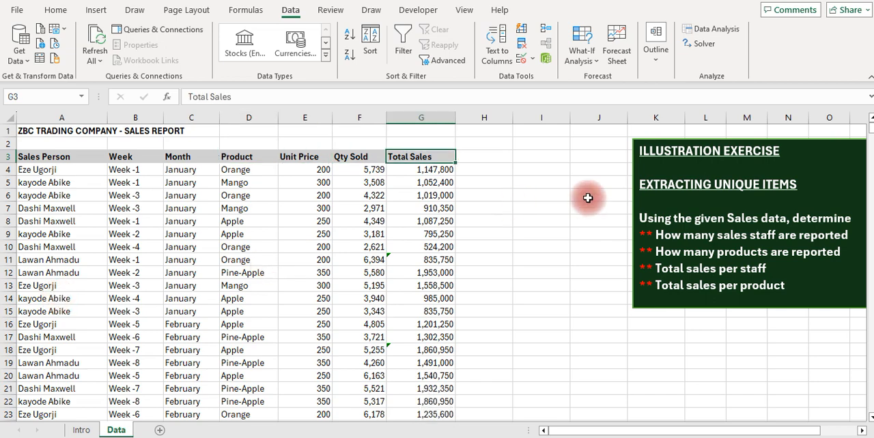
# Bring the illustration exercise box over the sales table to read its tasks, and return it beside the data
pyautogui.click(669, 166)
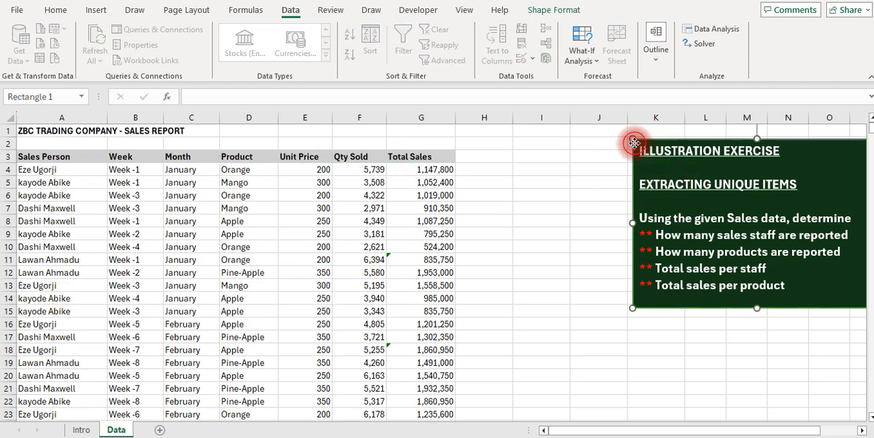
pyautogui.moveTo(632, 143); pyautogui.dragTo(113, 184)
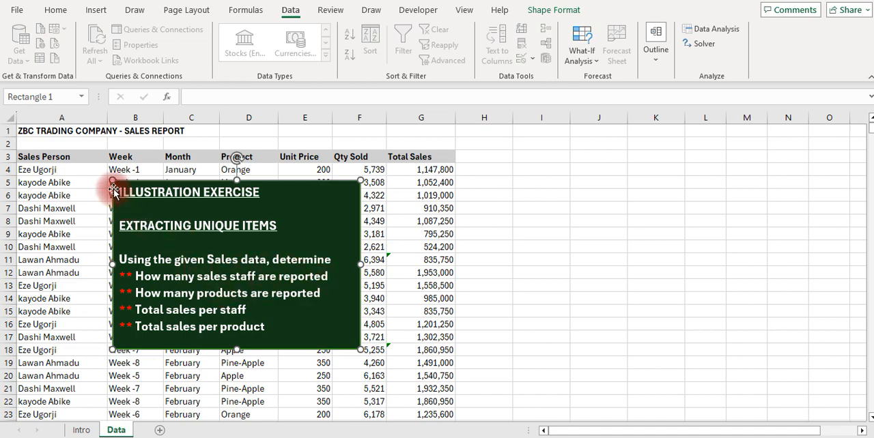
pyautogui.moveTo(114, 189); pyautogui.dragTo(620, 157)
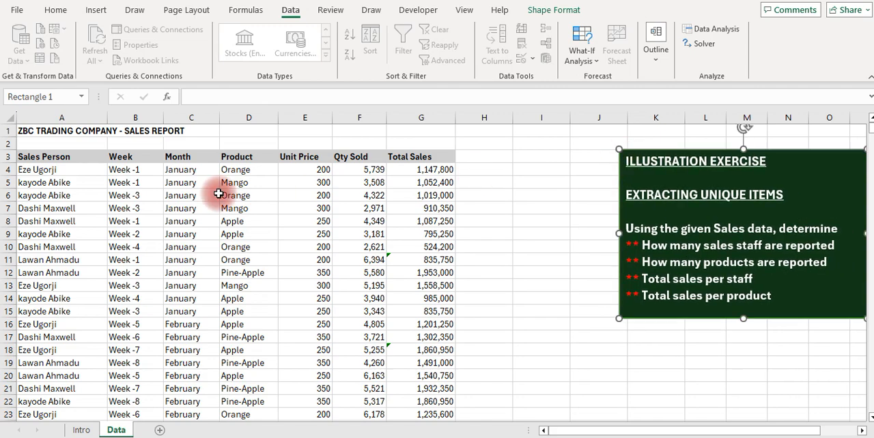
# Check the Sales Person and Product columns for repeated entries, ending at the Product heading
pyautogui.click(59, 113)
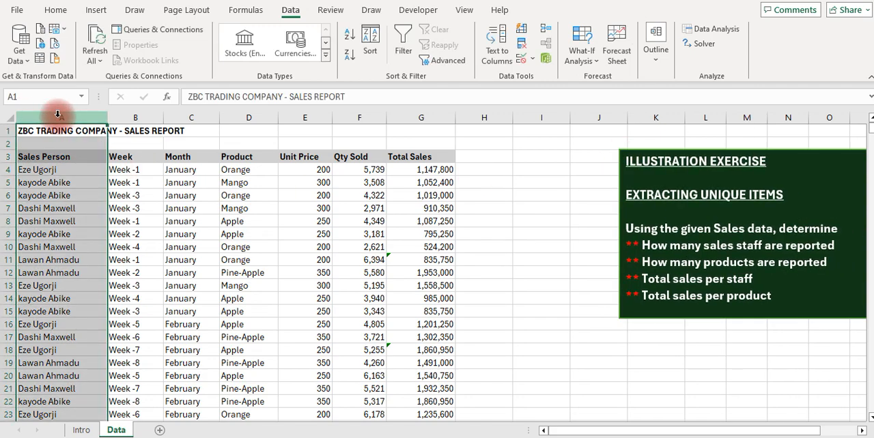
pyautogui.click(48, 172)
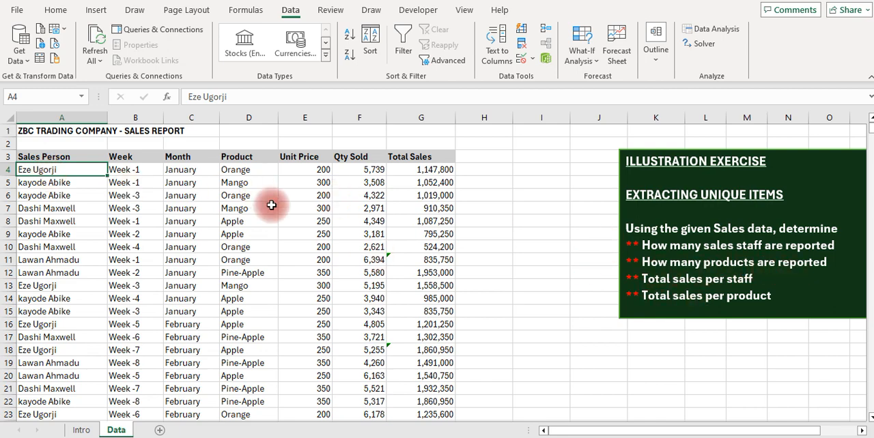
pyautogui.click(239, 169)
pyautogui.press('Down')
pyautogui.press('Down')
pyautogui.press('Down')
pyautogui.press('Down')
pyautogui.press('Down')
pyautogui.press('Down')
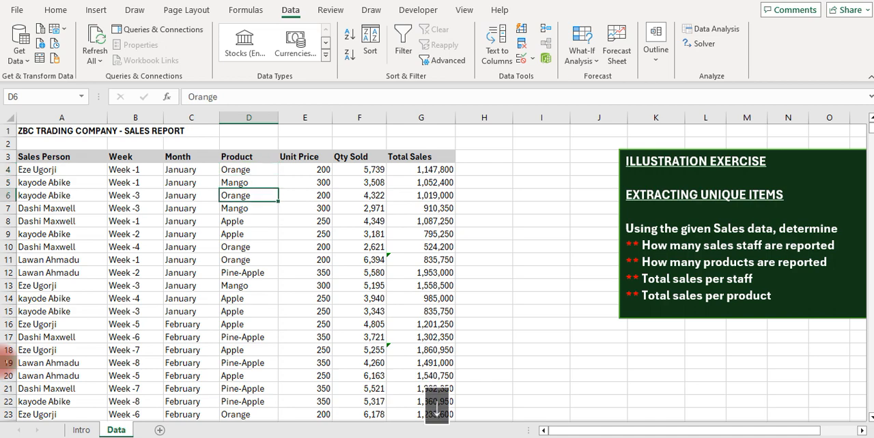
pyautogui.press('Down')
pyautogui.press('Down')
pyautogui.press('Up')
pyautogui.press('Up')
pyautogui.press('Up')
pyautogui.press('Up')
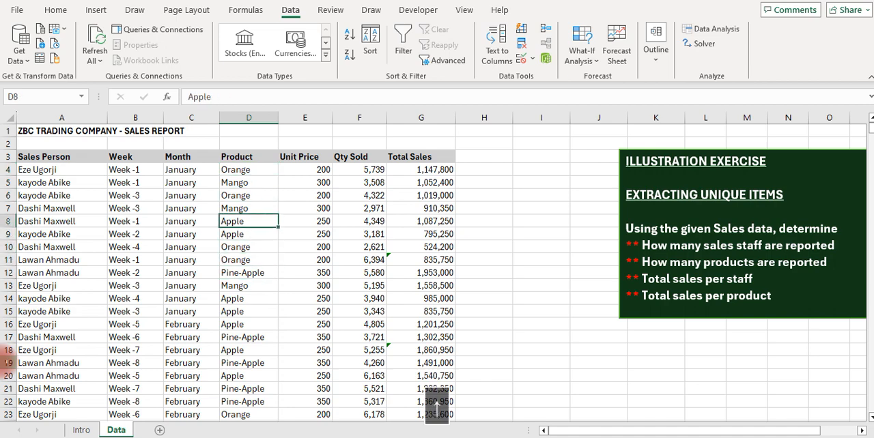
pyautogui.press('Up')
pyautogui.press('Up')
pyautogui.press('Up')
pyautogui.press('Up')
pyautogui.press('Up')
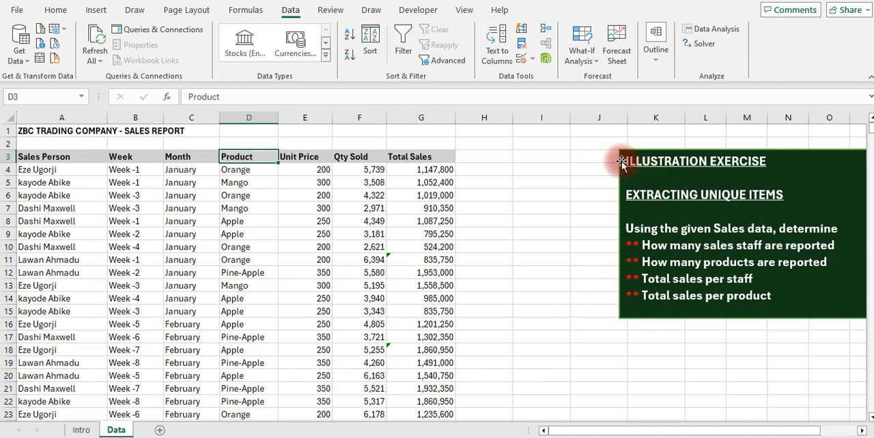
# Move the illustration exercise box farther from the sales table so that columns I to K are clear
pyautogui.moveTo(621, 162); pyautogui.dragTo(713, 167)
pyautogui.click(532, 171)
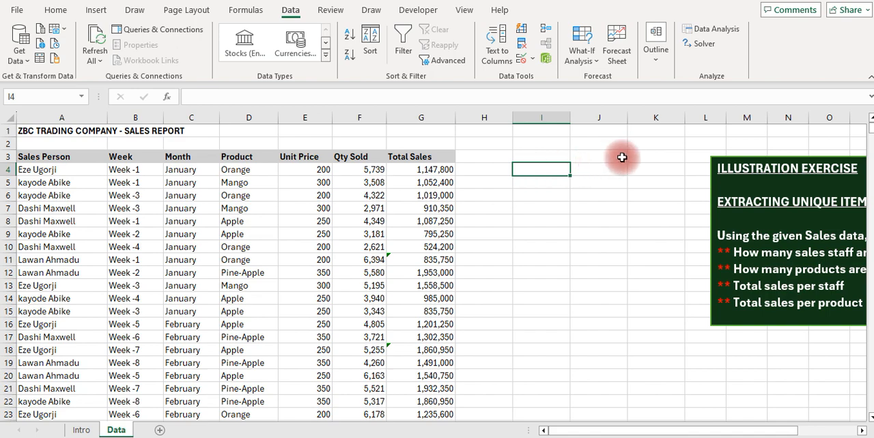
# Enter =UNIQUE(A3:A195) in cell I3 to extract the distinct sales persons together with the column heading
pyautogui.click(531, 158)
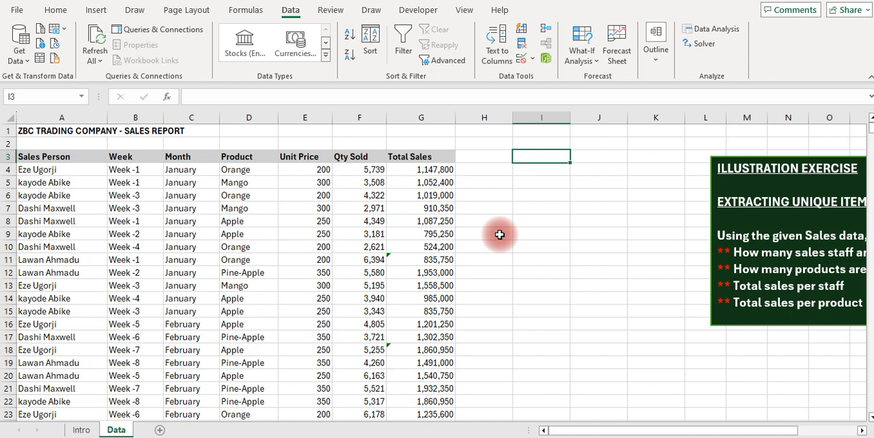
pyautogui.write('=uniq')
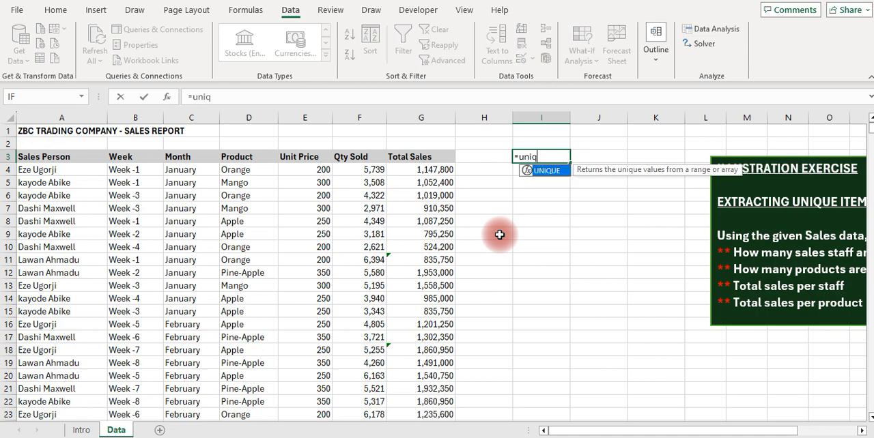
pyautogui.press('Tab')
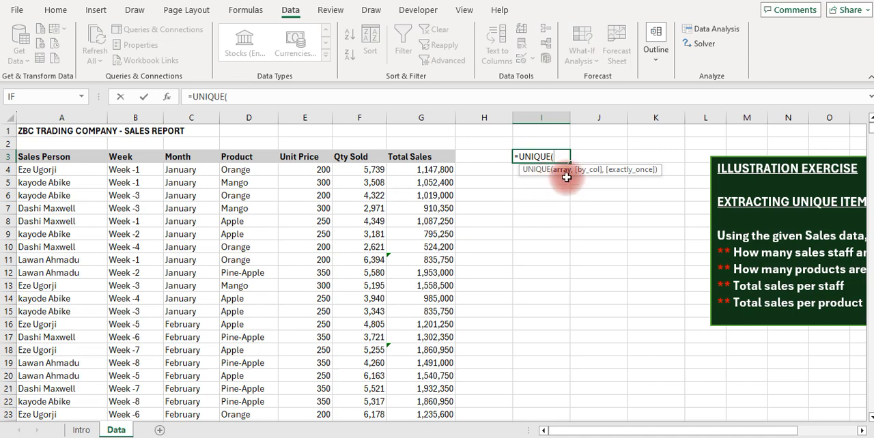
pyautogui.click(59, 158)
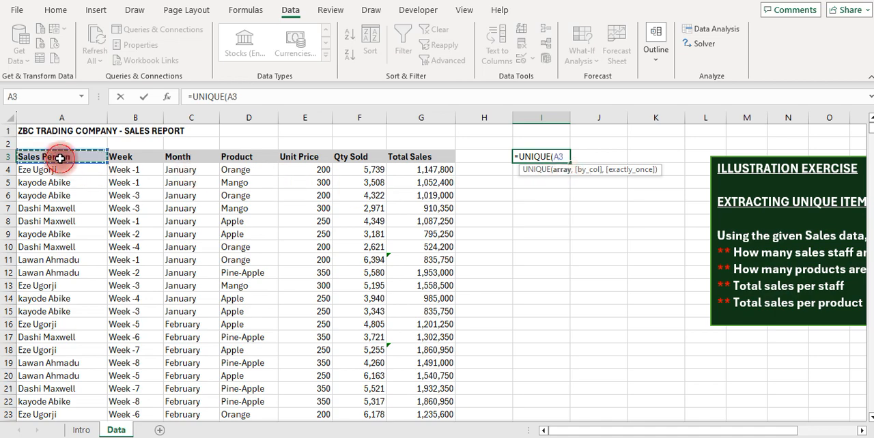
pyautogui.hotkey('ctrl', 'shift', 'Down')
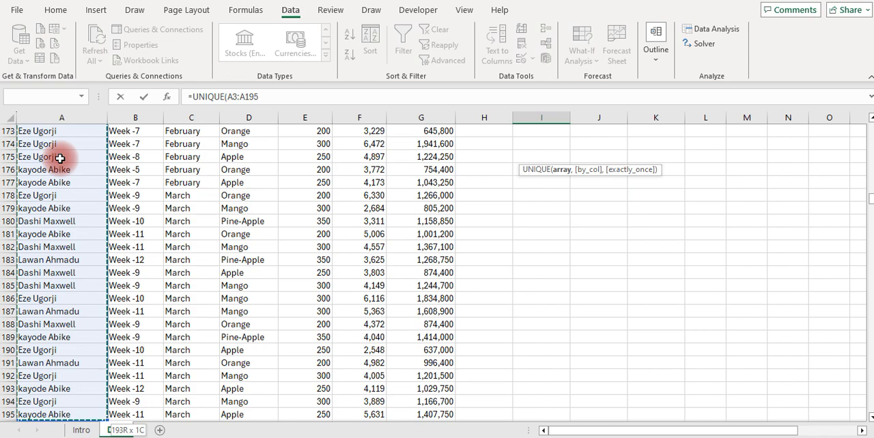
pyautogui.press('Return')
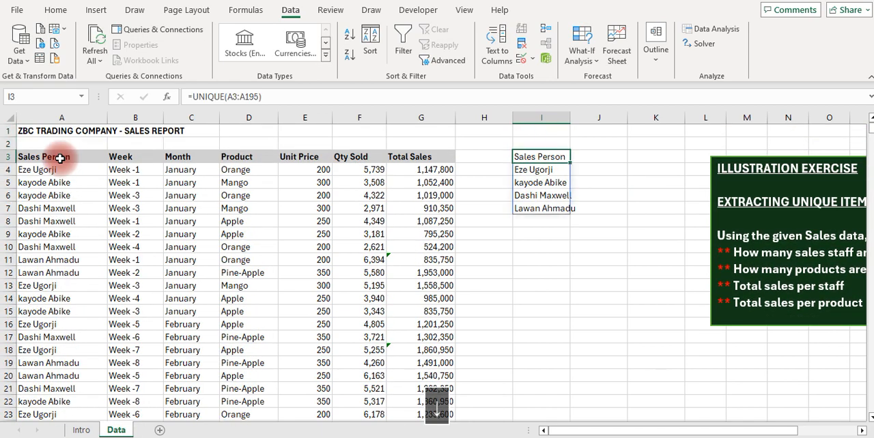
# Bold the Sales Person heading in cell I3 and widen column I to fit the extracted names
pyautogui.press('Down')
pyautogui.press('Down')
pyautogui.press('Down')
pyautogui.press('Down')
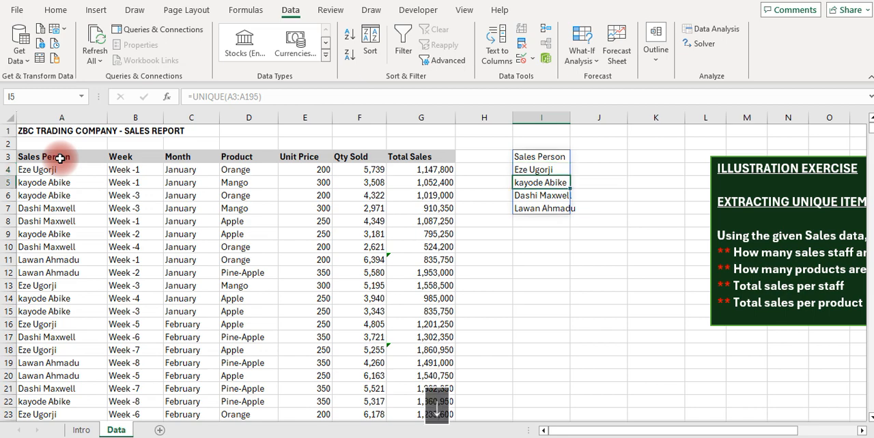
pyautogui.press('Up')
pyautogui.press('Up')
pyautogui.press('Up')
pyautogui.press('Up')
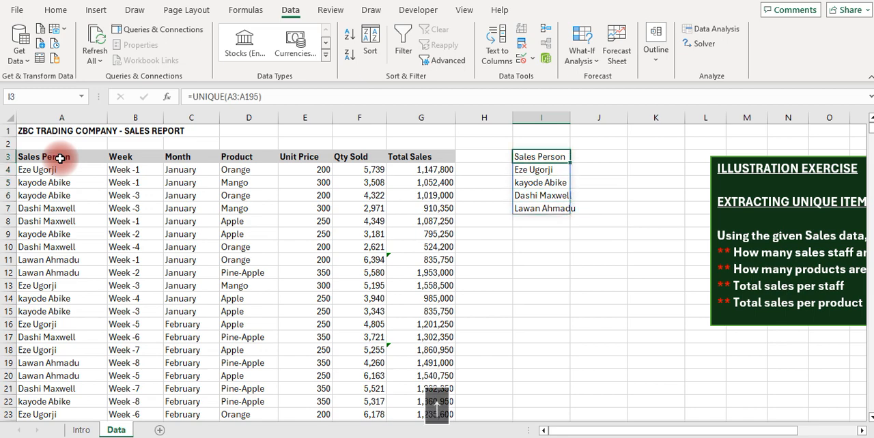
pyautogui.hotkey('ctrl', 'b')
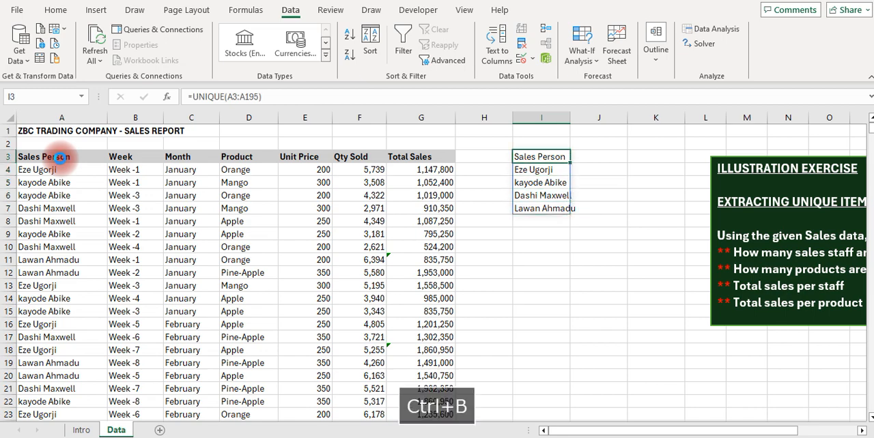
pyautogui.click(80, 193)
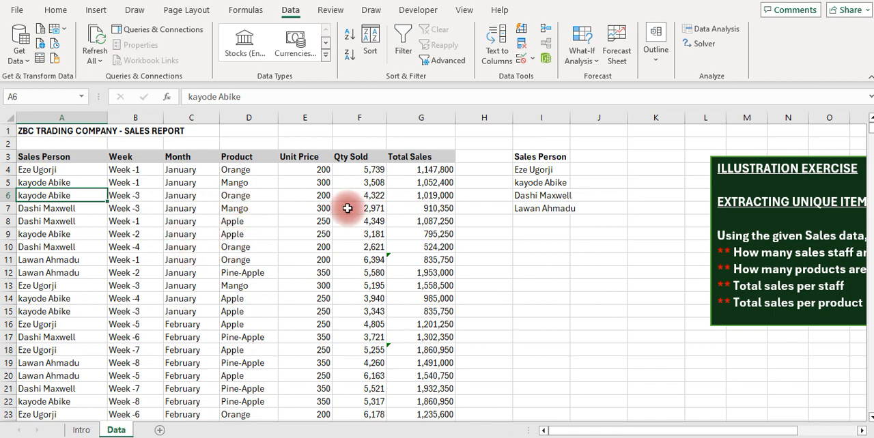
pyautogui.moveTo(571, 117); pyautogui.dragTo(588, 118)
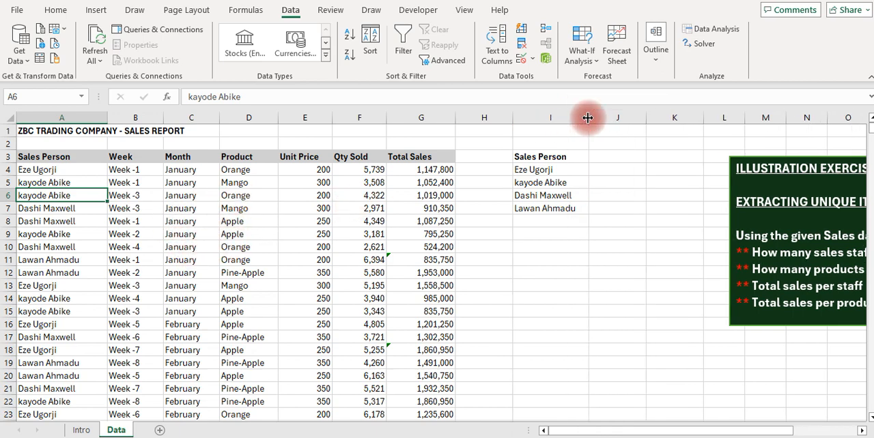
pyautogui.click(539, 157)
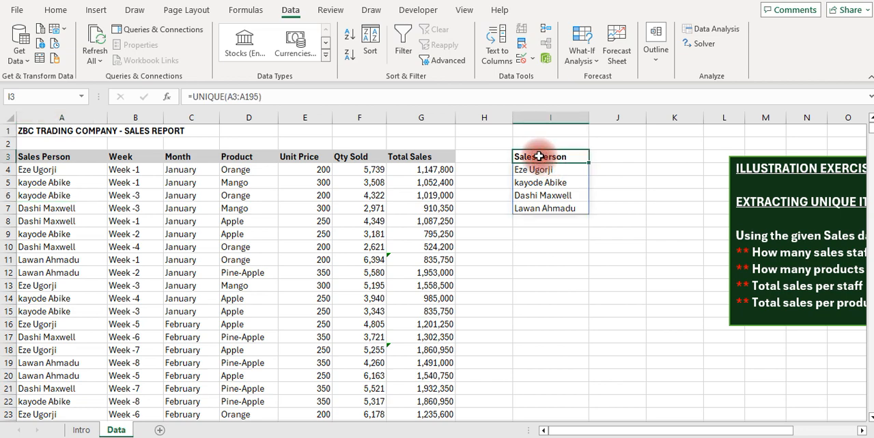
# Start an Advanced Filter and set its list range to the Sales Person column, A3:A195
pyautogui.click(549, 262)
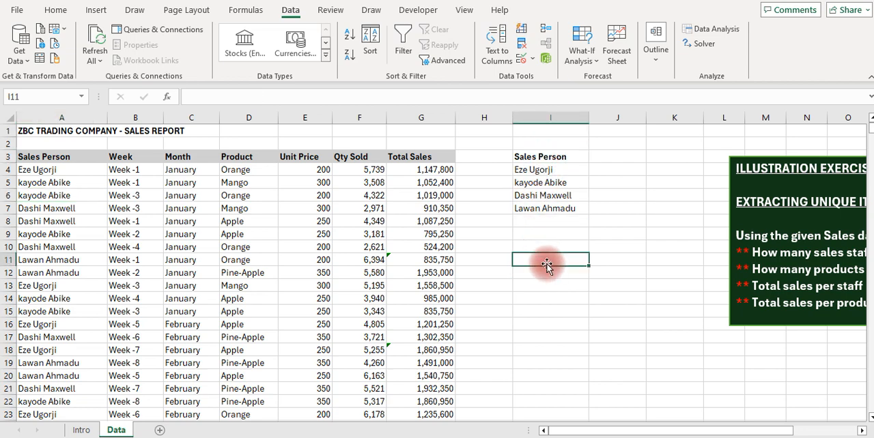
pyautogui.click(553, 237)
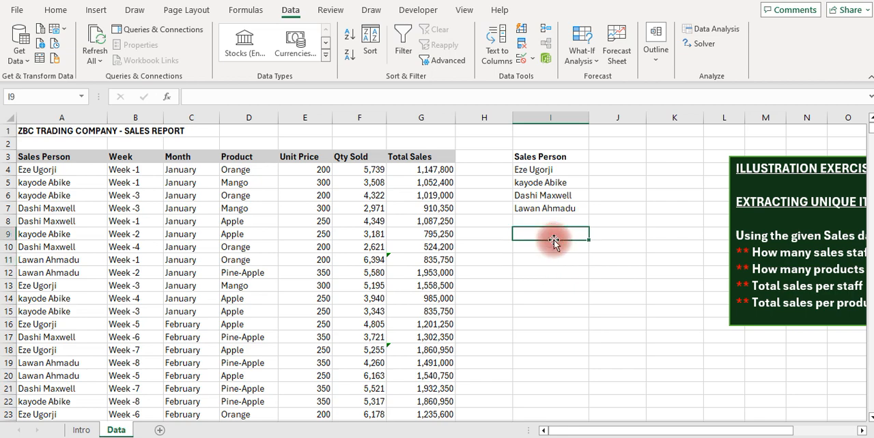
pyautogui.click(287, 12)
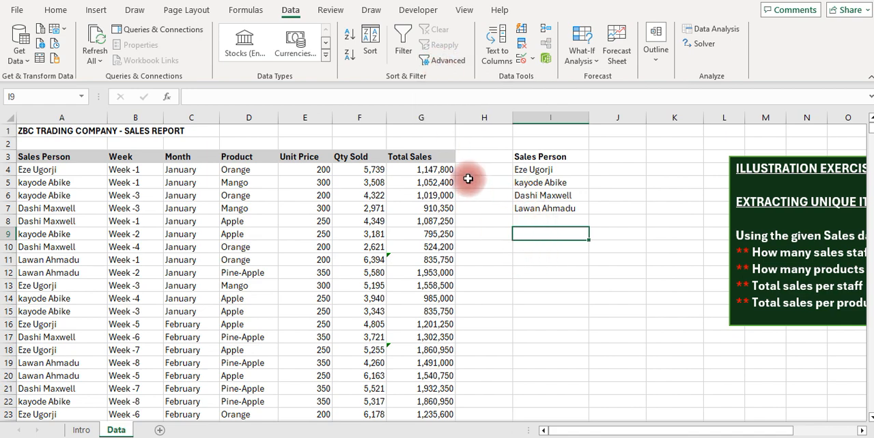
pyautogui.click(560, 244)
pyautogui.click(539, 230)
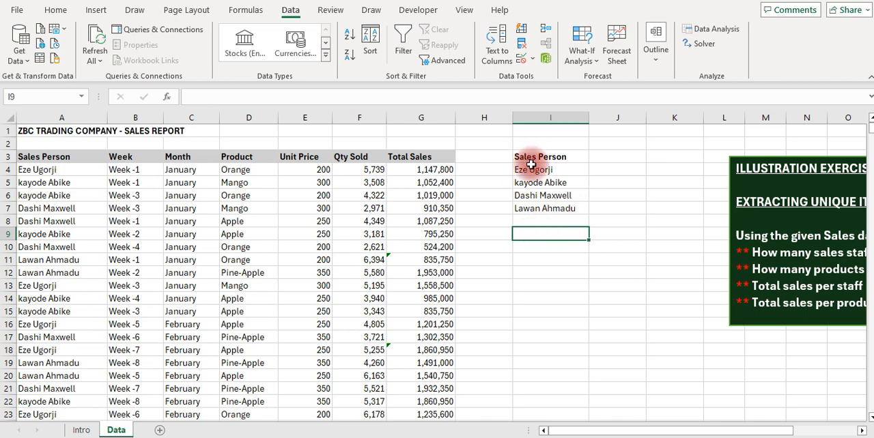
pyautogui.click(539, 245)
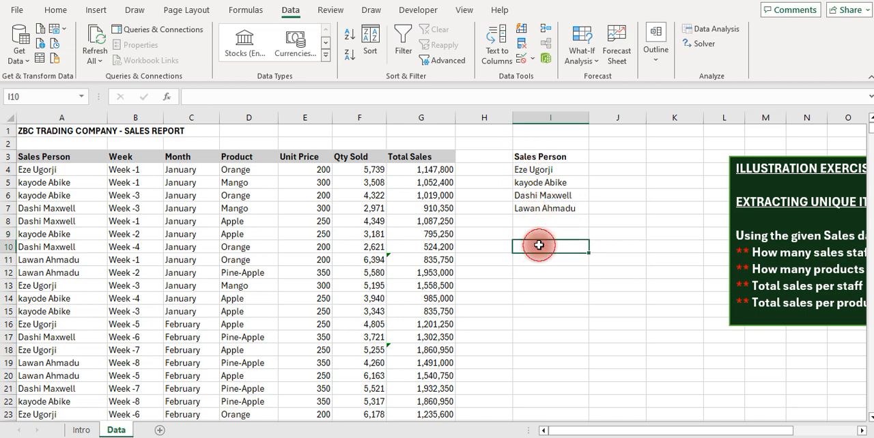
pyautogui.click(440, 61)
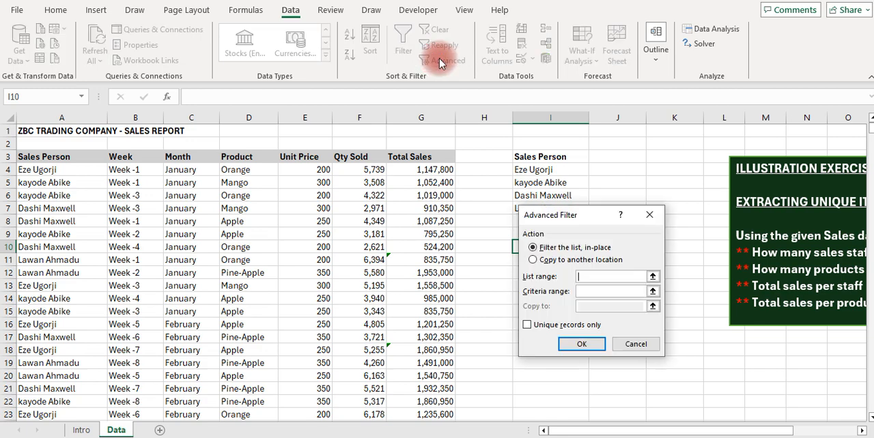
pyautogui.moveTo(602, 213); pyautogui.dragTo(684, 166)
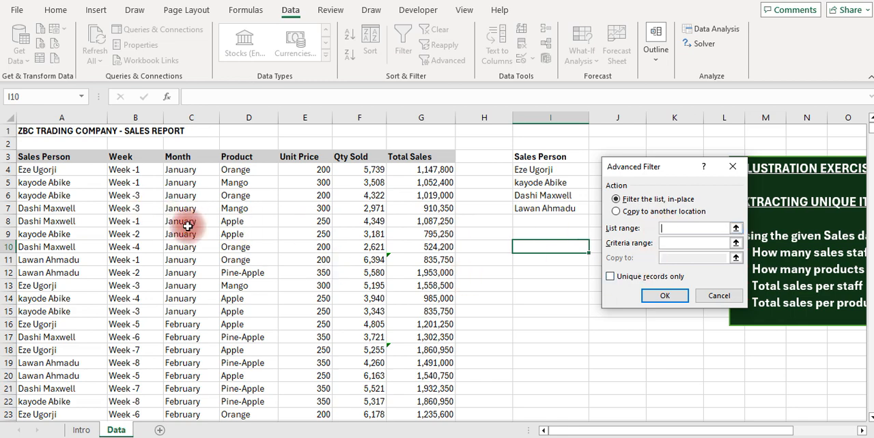
pyautogui.click(54, 155)
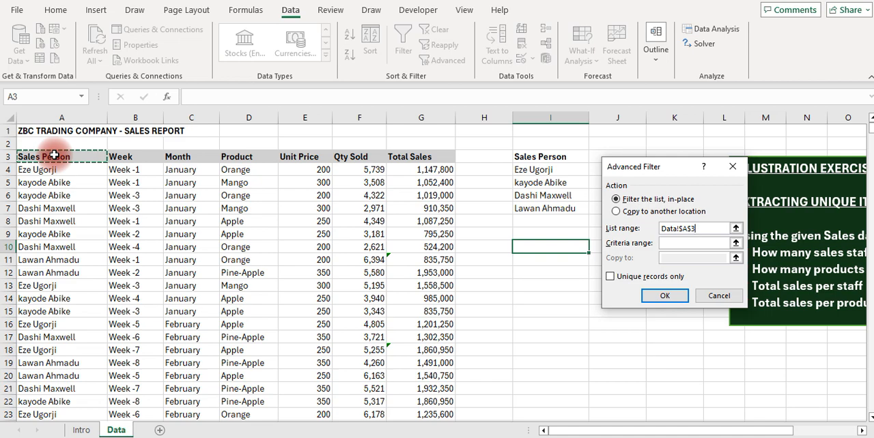
pyautogui.hotkey('ctrl', 'shift', 'Down')
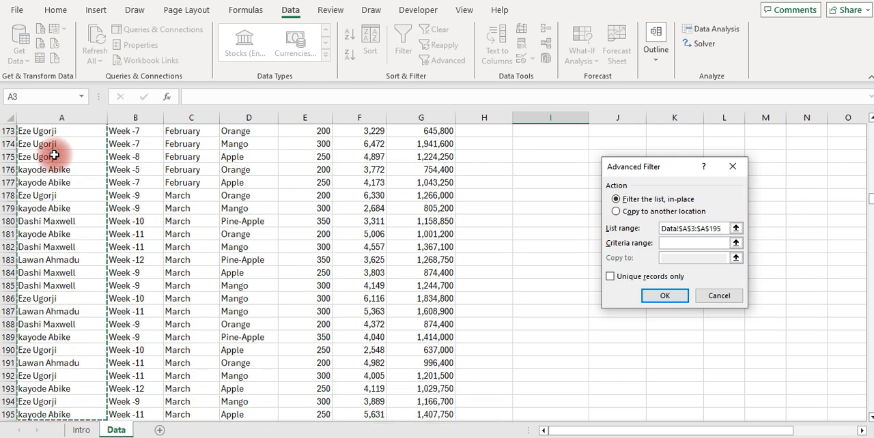
# Set the Advanced Filter's criteria range to A3:A195 and choose to copy unique records only to another location
pyautogui.click(707, 247)
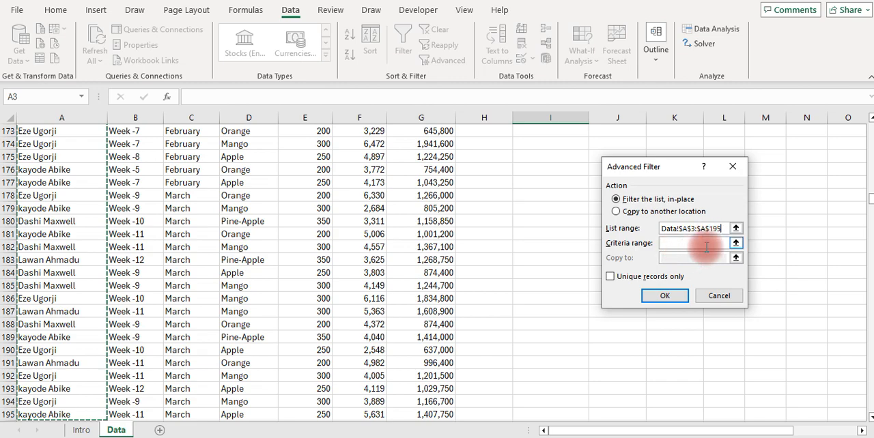
pyautogui.click(667, 245)
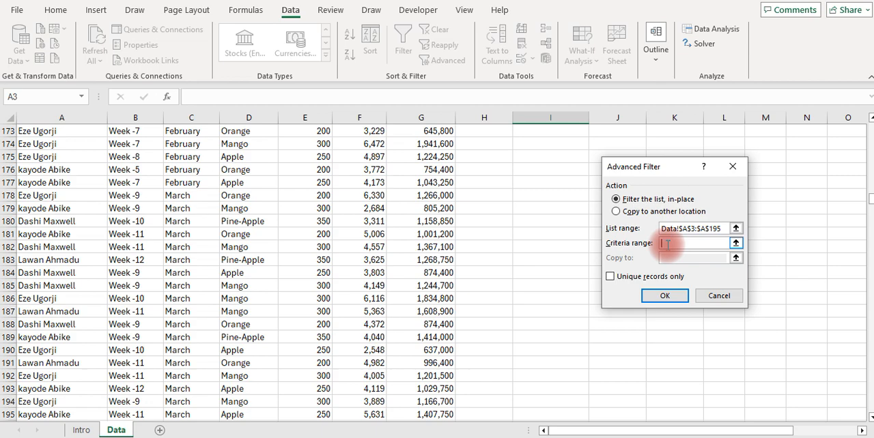
pyautogui.click(68, 196)
pyautogui.hotkey('ctrl', 'Up')
pyautogui.hotkey('ctrl', 'shift', 'Down')
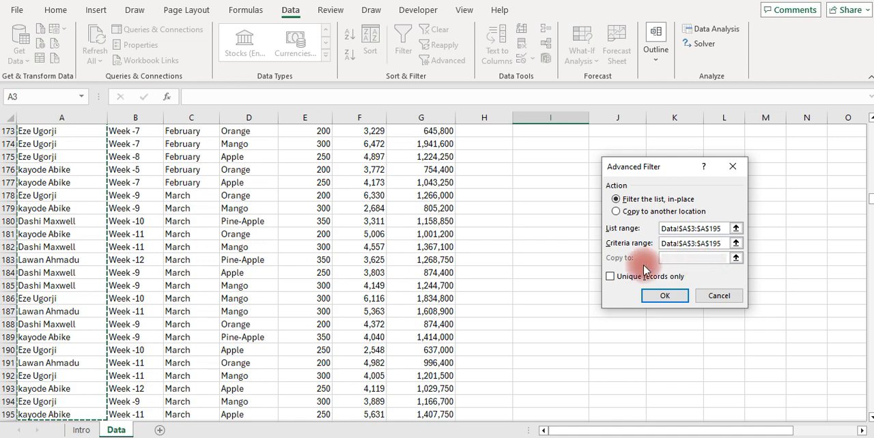
pyautogui.click(618, 213)
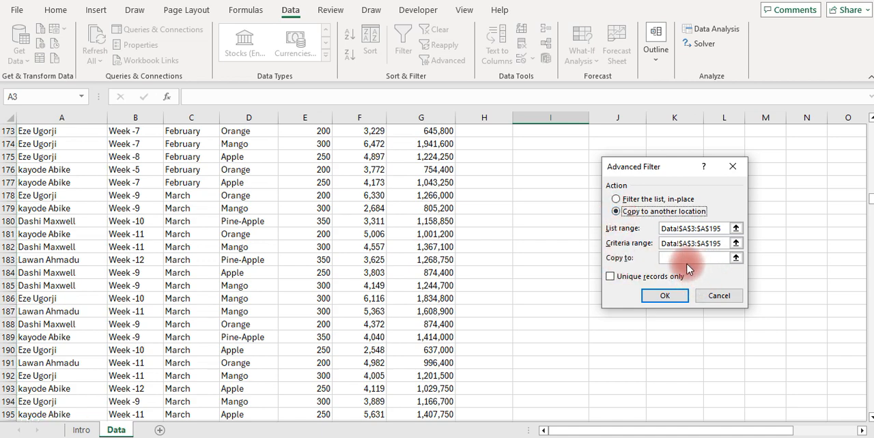
pyautogui.click(610, 277)
# Set the Advanced Filter's copy destination to cell I12 and run the filter
pyautogui.click(683, 259)
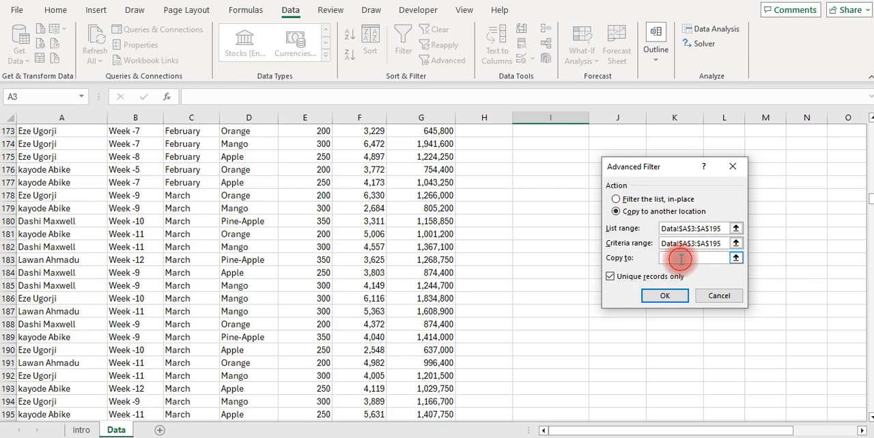
pyautogui.click(536, 157)
pyautogui.press('Up')
pyautogui.press('Up')
pyautogui.press('Up')
pyautogui.press('Up')
pyautogui.press('Up')
pyautogui.press('Up')
pyautogui.press('Up')
pyautogui.press('Up')
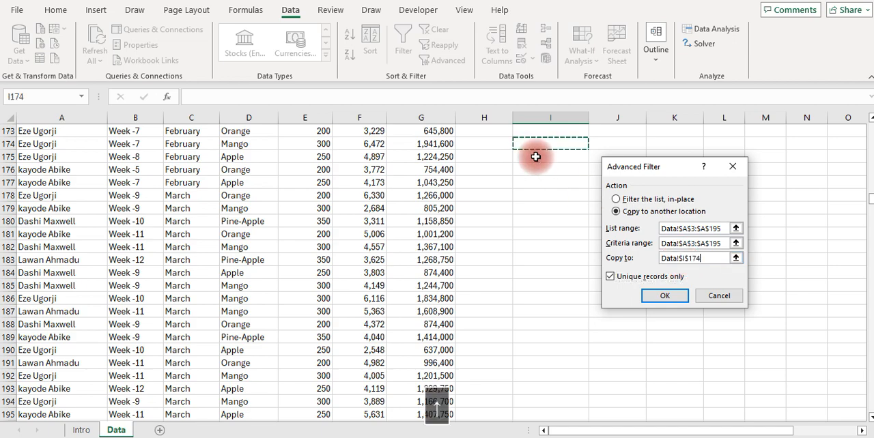
pyautogui.press('Up')
pyautogui.press('Up')
pyautogui.press('Up')
pyautogui.press('Up')
pyautogui.press('Up')
pyautogui.press('Up')
pyautogui.press('Up')
pyautogui.press('Up')
pyautogui.click(536, 156)
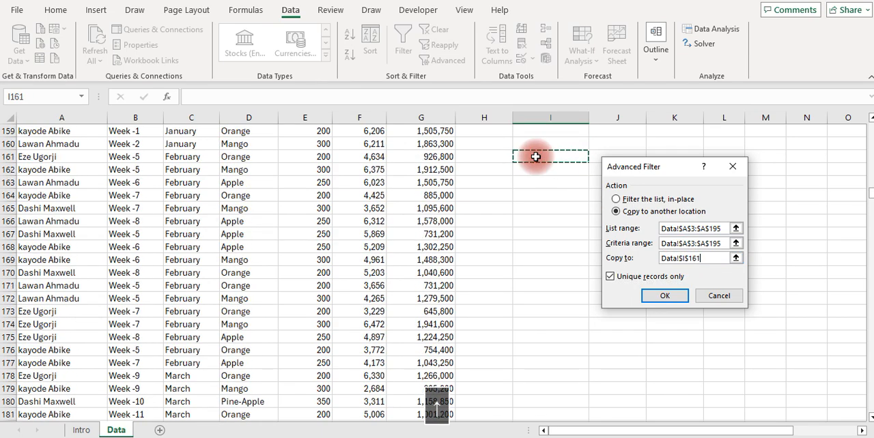
pyautogui.hotkey('ctrl', 'Up')
pyautogui.press('Down')
pyautogui.press('Down')
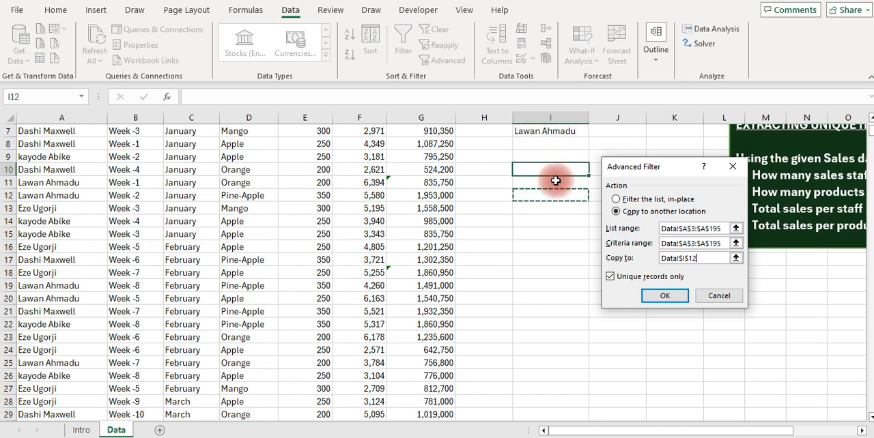
pyautogui.click(656, 296)
# Compare the filtered sales person list starting at I12 with the UNIQUE formula list starting at I3
pyautogui.click(568, 300)
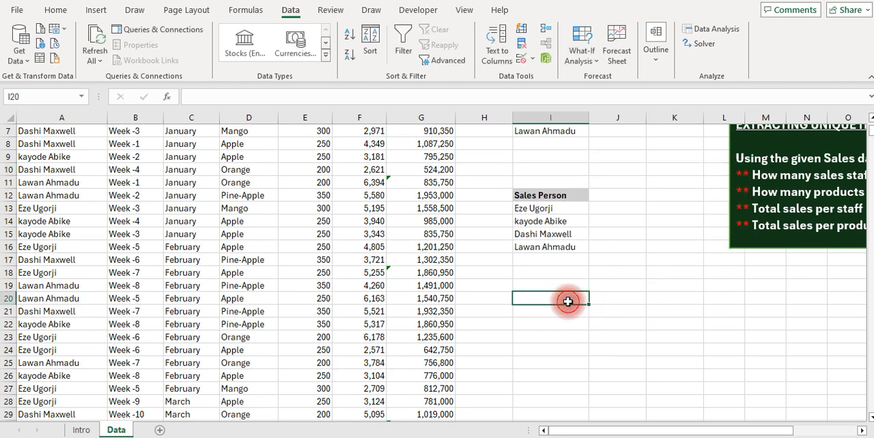
pyautogui.press('Up')
pyautogui.press('Up')
pyautogui.press('Up')
pyautogui.press('Up')
pyautogui.press('Up')
pyautogui.press('Up')
pyautogui.press('Up')
pyautogui.press('Up')
pyautogui.press('Up')
pyautogui.press('Up')
pyautogui.press('Up')
pyautogui.press('Up')
pyautogui.press('Up')
pyautogui.press('Up')
pyautogui.press('Up')
pyautogui.press('Up')
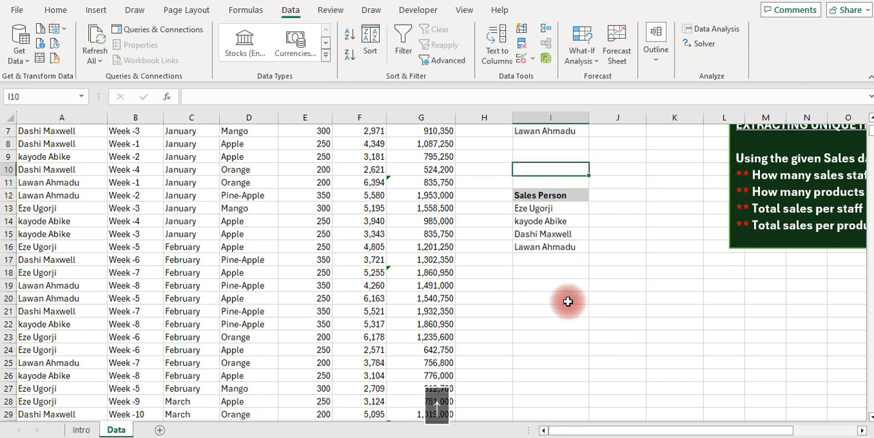
pyautogui.press('Up')
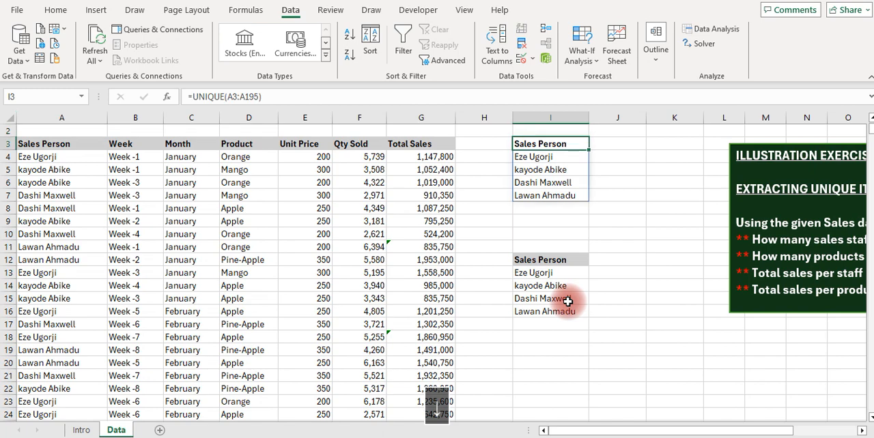
pyautogui.press('Down')
pyautogui.press('Down')
pyautogui.press('Down')
pyautogui.press('Down')
pyautogui.press('Down')
pyautogui.press('Down')
pyautogui.press('Down')
pyautogui.press('Down')
pyautogui.press('Down')
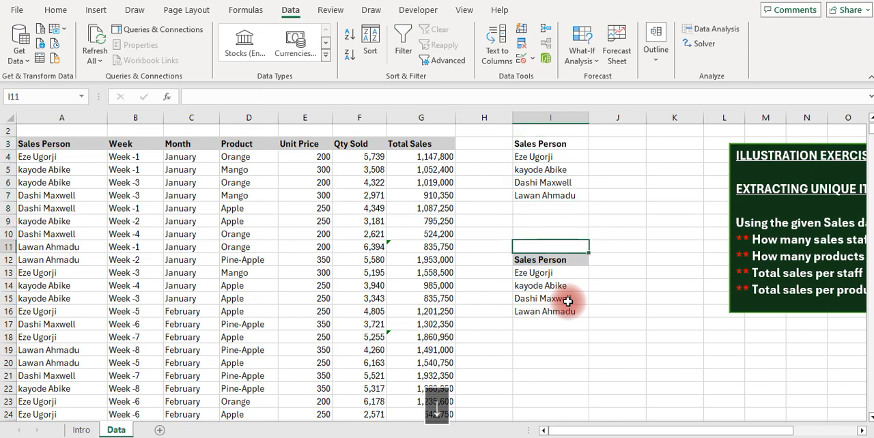
pyautogui.press('Up')
pyautogui.press('Up')
pyautogui.press('Down')
pyautogui.press('Down')
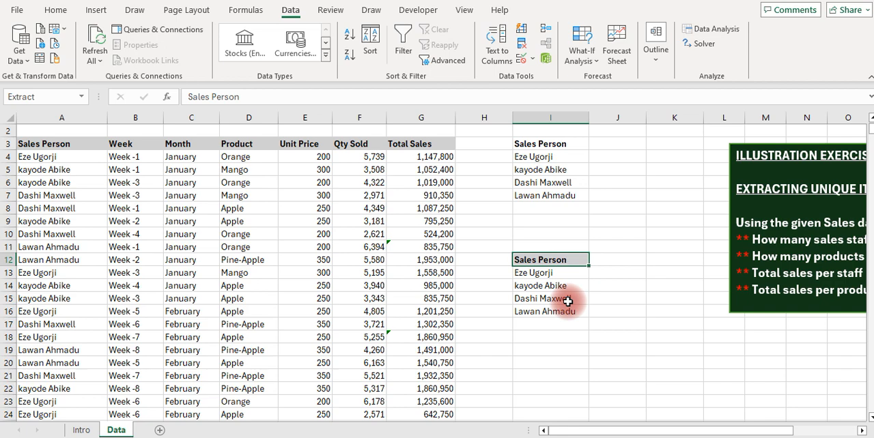
# Try to paste a copy of the whole column A at cell K2
pyautogui.click(63, 117)
pyautogui.hotkey('ctrl', 'c')
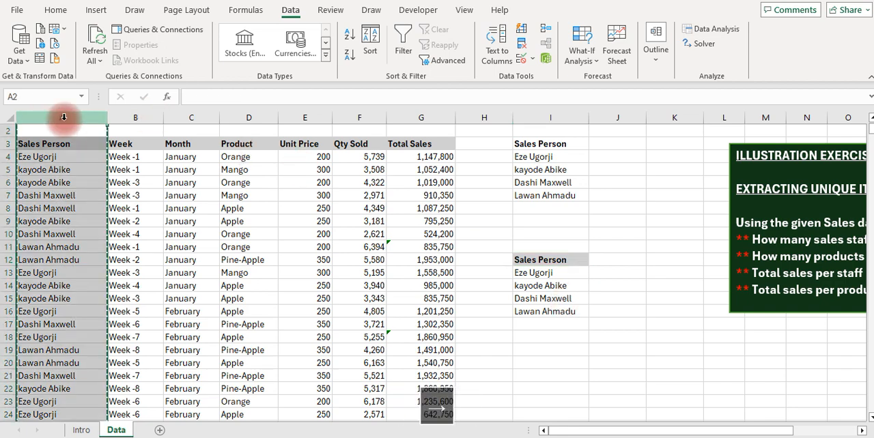
pyautogui.press('Right')
pyautogui.press('Right')
pyautogui.press('Right')
pyautogui.press('Right')
pyautogui.press('Right')
pyautogui.press('Right')
pyautogui.press('Right')
pyautogui.press('Right')
pyautogui.press('Right')
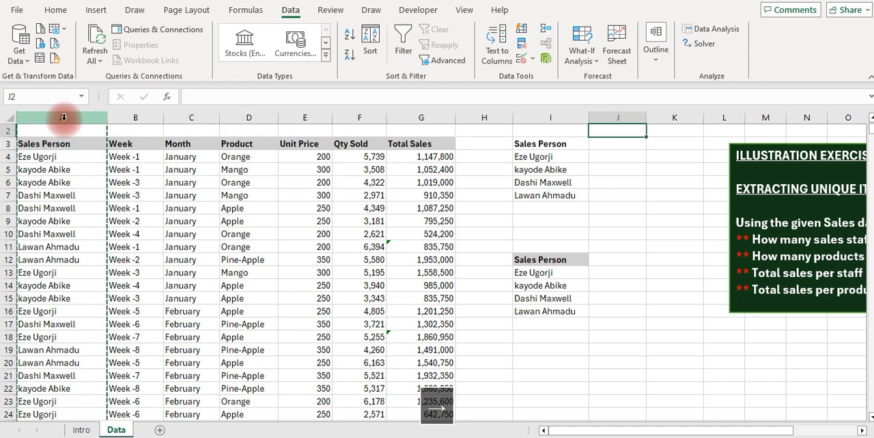
pyautogui.press('Right')
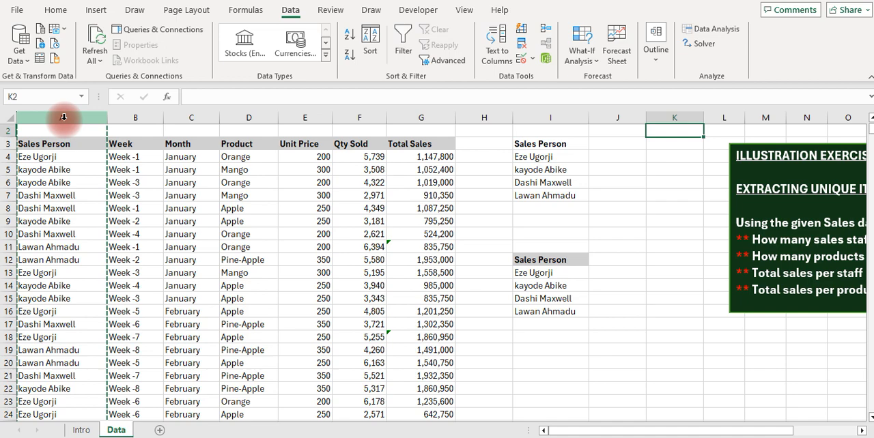
pyautogui.press('Return')
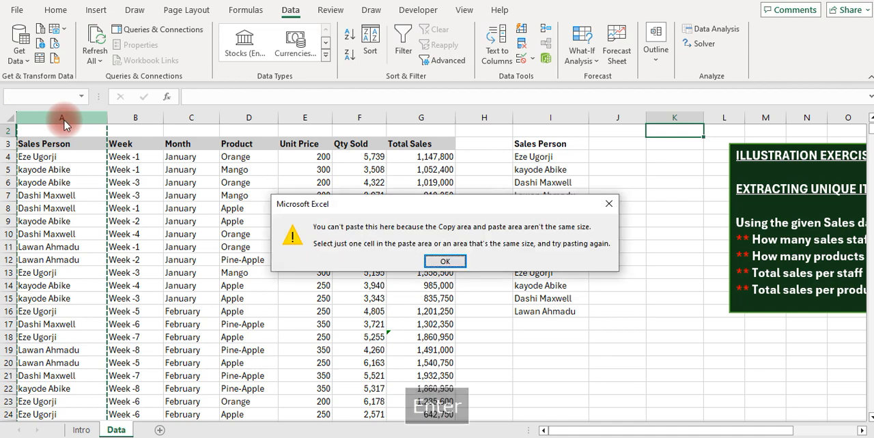
pyautogui.press('Escape')
# Paste the copied column A at cell K1 and clear the pasted contents again
pyautogui.press('Down')
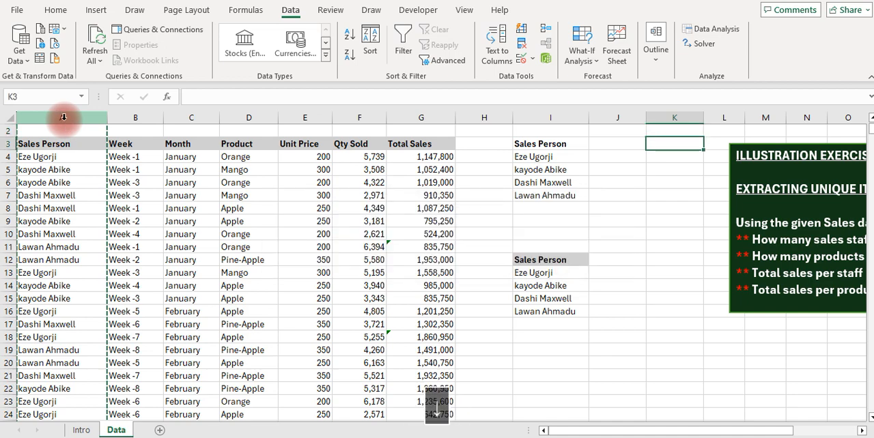
pyautogui.press('Up')
pyautogui.press('Up')
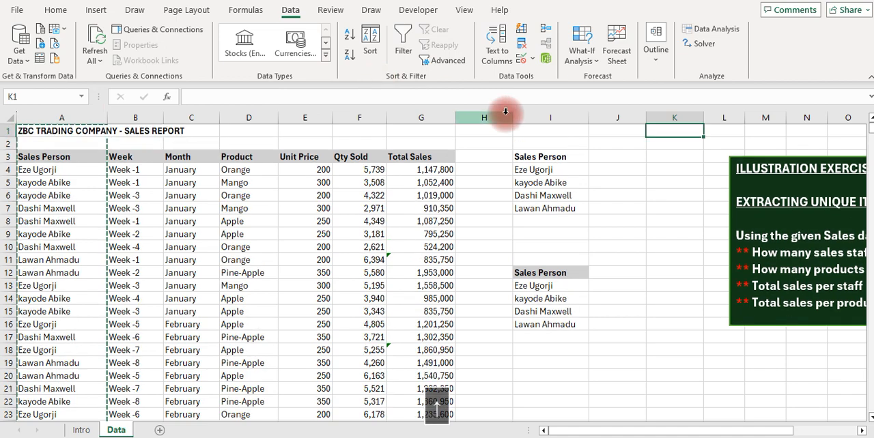
pyautogui.press('Return')
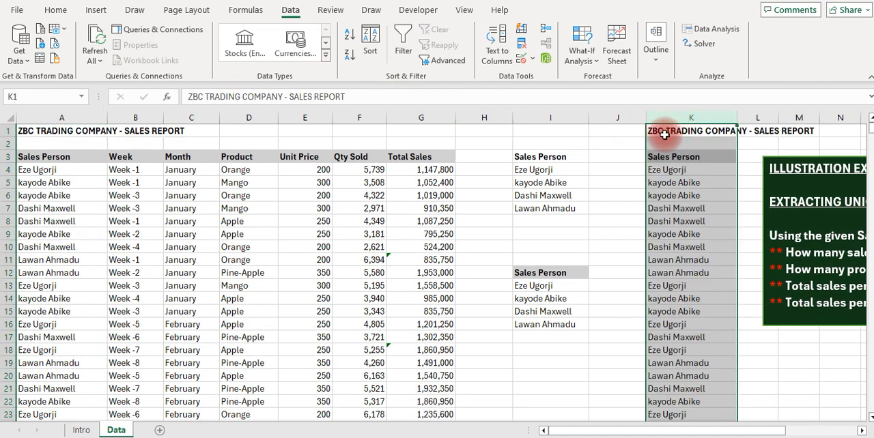
pyautogui.press('Delete')
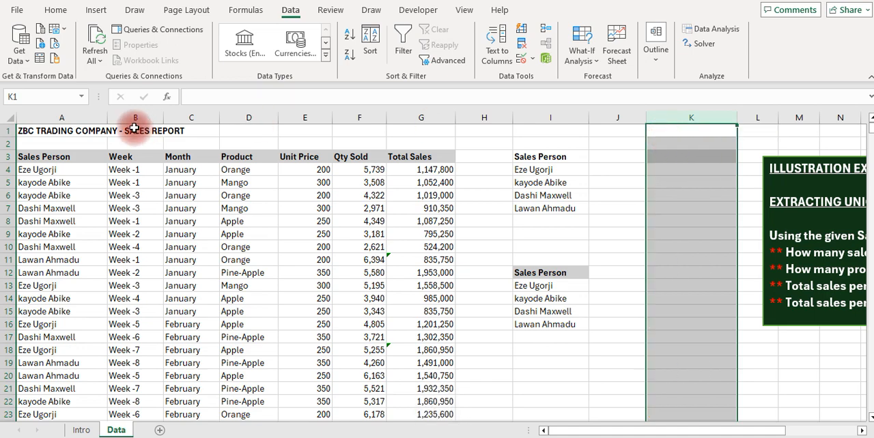
# Copy the Sales Person range A3:A195, including its heading, to cell K3
pyautogui.click(43, 157)
pyautogui.hotkey('ctrl', 'shift', 'Down')
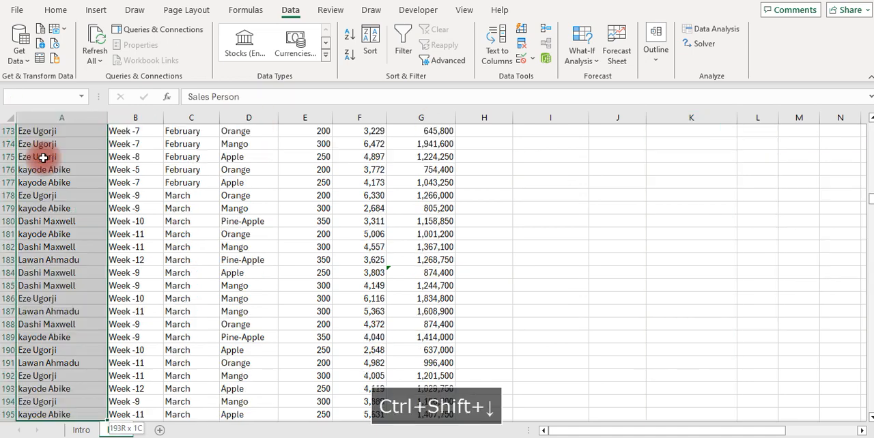
pyautogui.hotkey('ctrl', 'c')
pyautogui.press('Right')
pyautogui.press('Right')
pyautogui.press('Right')
pyautogui.scroll(1, 43, 157)
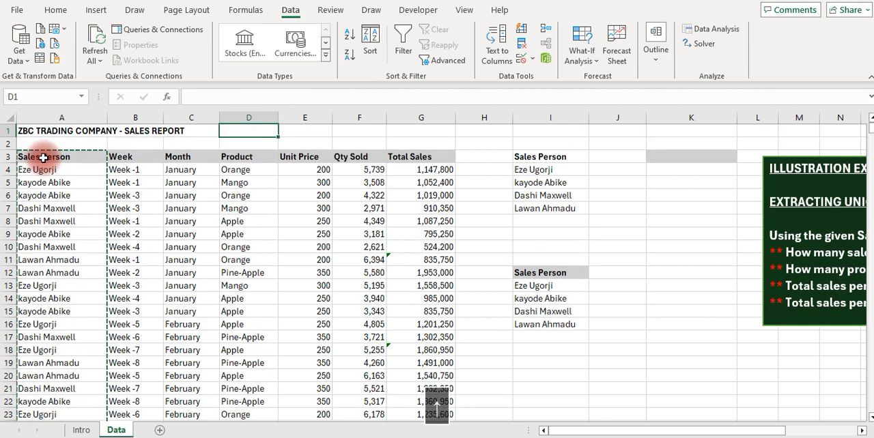
pyautogui.press('Right')
pyautogui.press('Right')
pyautogui.press('Right')
pyautogui.press('Right')
pyautogui.press('Right')
pyautogui.press('Right')
pyautogui.press('Right')
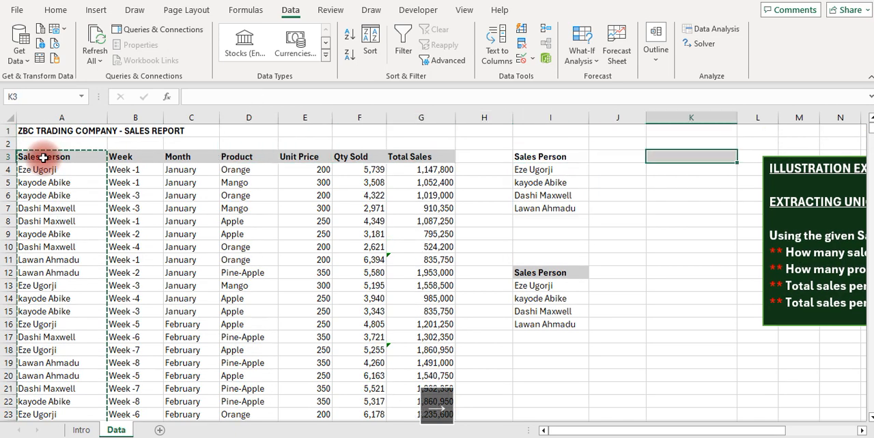
pyautogui.press('Return')
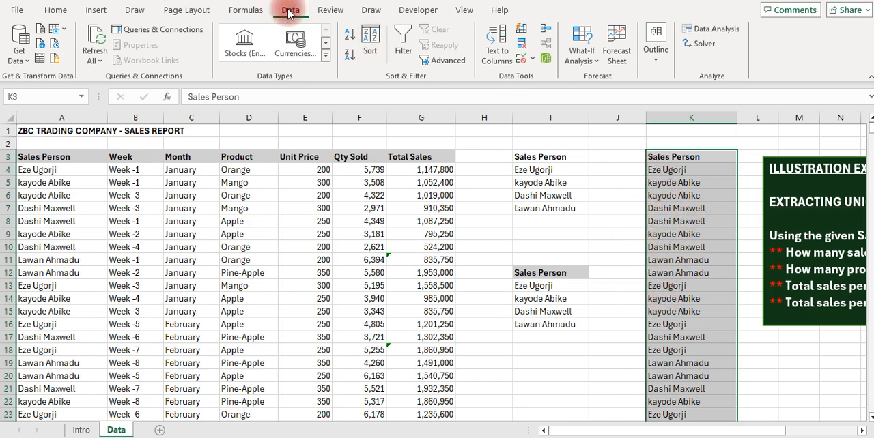
# Remove the duplicate values from the copied Sales Person list in column K, treating its first row as a header
pyautogui.click(525, 46)
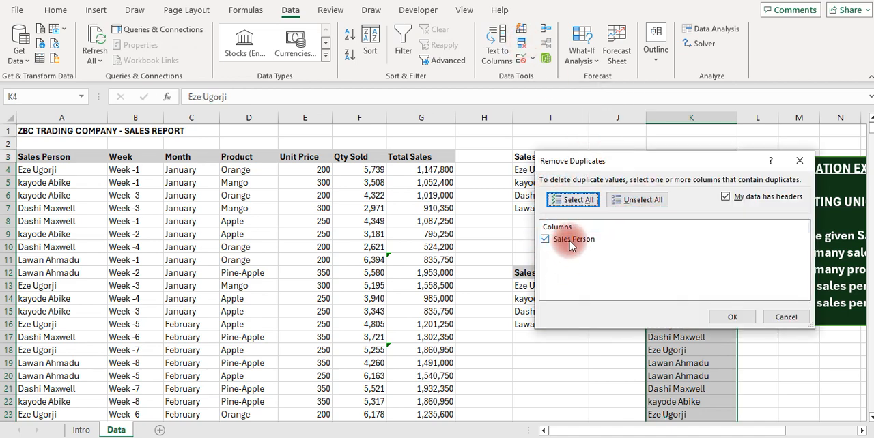
pyautogui.click(730, 317)
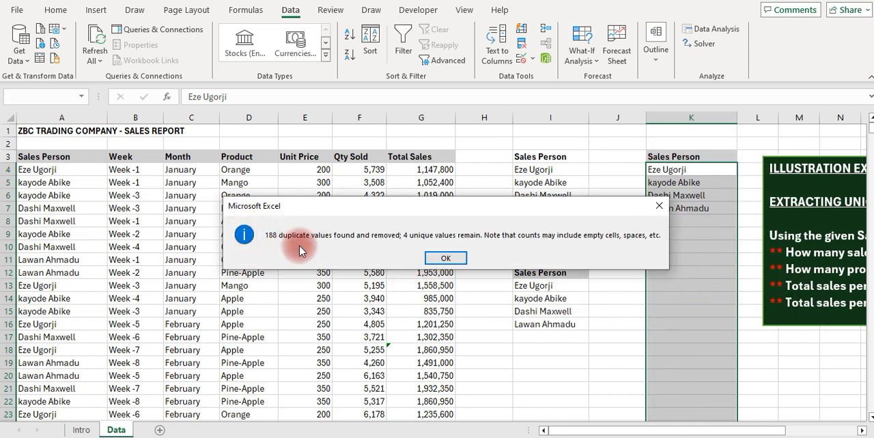
pyautogui.click(444, 259)
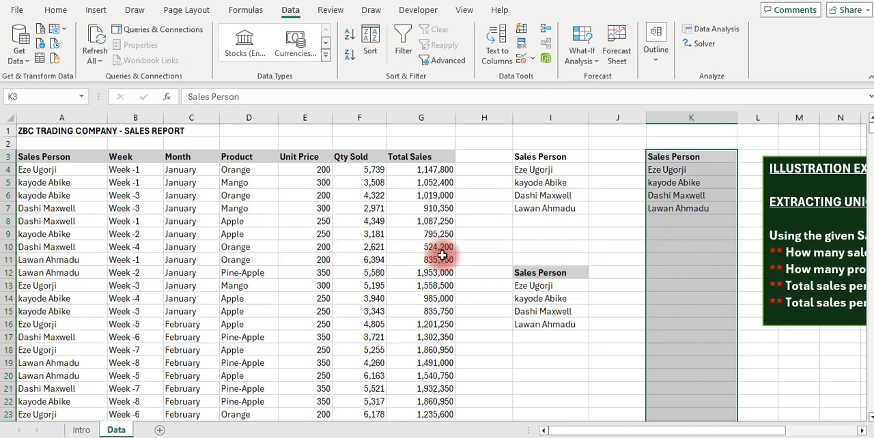
# Compare the deduplicated list in column K with the UNIQUE list starting at I3, and review the exercise questions
pyautogui.click(663, 236)
pyautogui.press('Up')
pyautogui.press('Up')
pyautogui.press('Up')
pyautogui.press('Up')
pyautogui.press('Up')
pyautogui.press('Up')
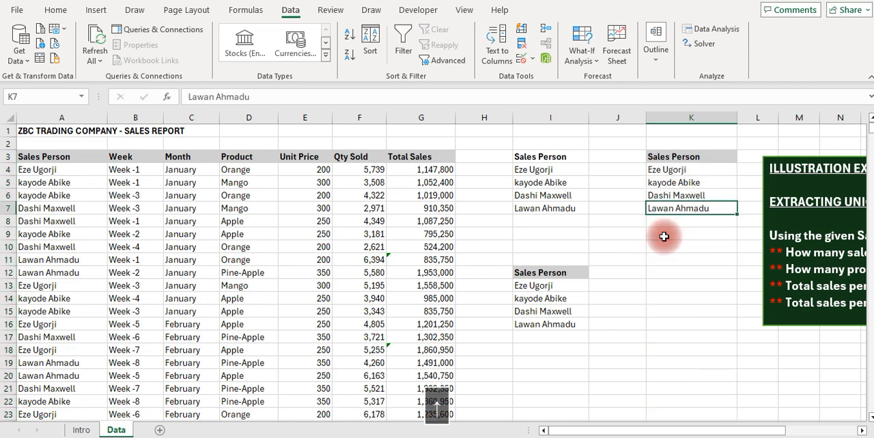
pyautogui.press('Left')
pyautogui.press('Left')
pyautogui.press('Down')
pyautogui.press('Down')
pyautogui.press('Down')
pyautogui.press('Down')
pyautogui.press('Down')
pyautogui.press('Down')
pyautogui.press('Down')
pyautogui.press('Down')
pyautogui.press('Down')
pyautogui.press('Down')
pyautogui.press('Down')
pyautogui.press('Down')
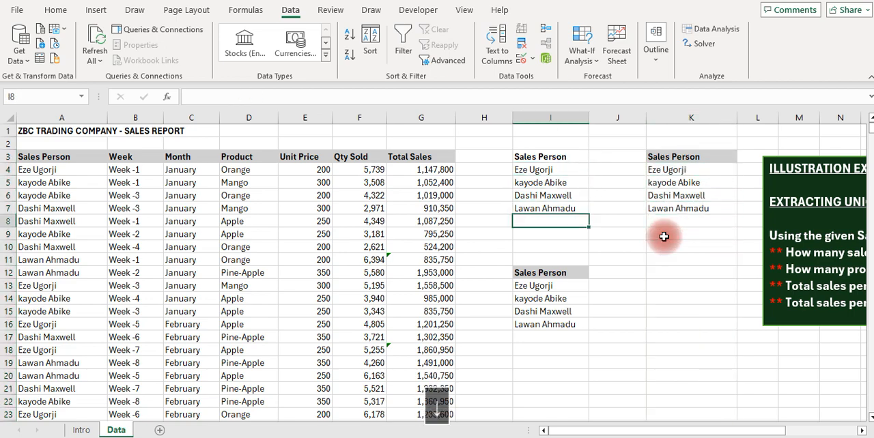
pyautogui.press('Up')
pyautogui.press('Up')
pyautogui.press('Up')
pyautogui.press('Up')
pyautogui.press('Up')
pyautogui.press('Up')
pyautogui.press('Up')
pyautogui.press('Up')
pyautogui.press('Up')
pyautogui.press('Up')
pyautogui.press('Up')
pyautogui.press('Up')
pyautogui.press('Up')
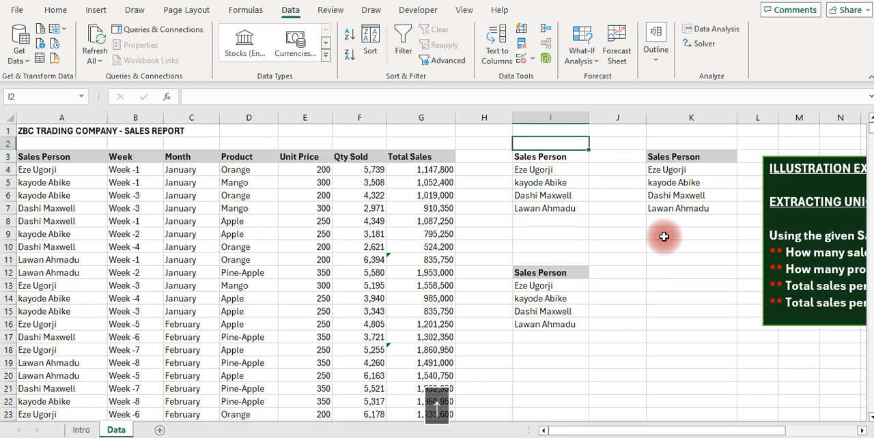
pyautogui.press('Down')
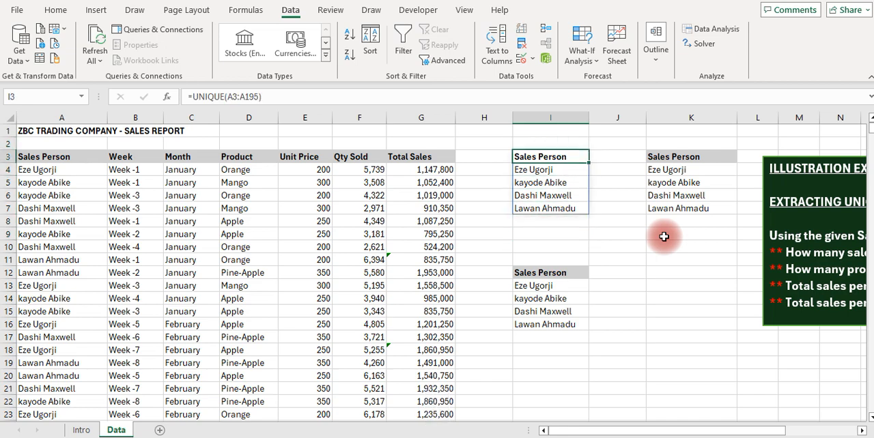
pyautogui.press('Right')
pyautogui.press('Right')
pyautogui.press('Up')
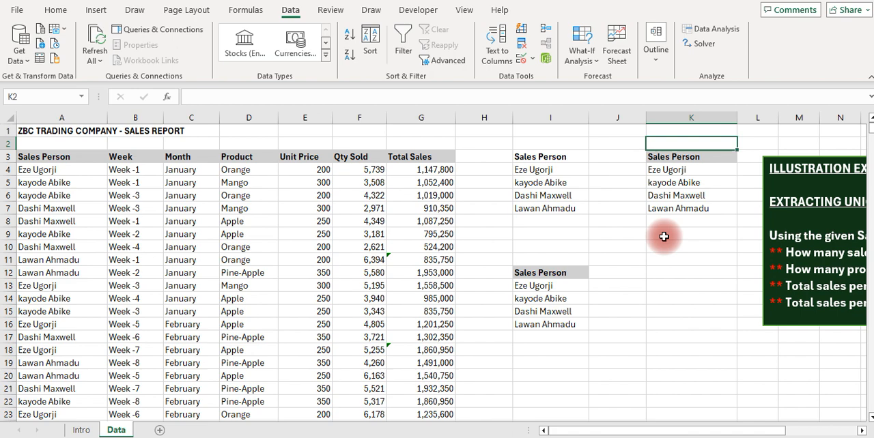
pyautogui.press('Right')
pyautogui.press('Right')
pyautogui.press('Right')
pyautogui.press('Right')
pyautogui.press('Right')
pyautogui.press('Right')
pyautogui.press('Right')
pyautogui.press('Right')
pyautogui.press('Right')
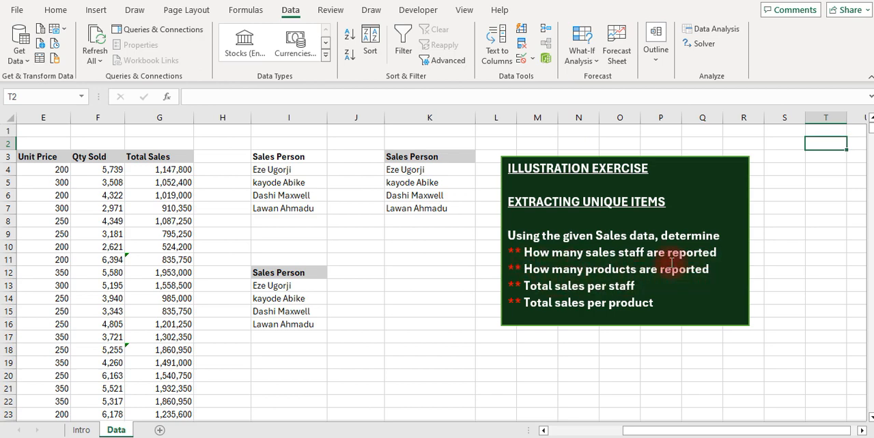
# Clear the contents of K2:K13 and of the Advanced Filter list in I10:I17
pyautogui.moveTo(402, 142); pyautogui.dragTo(426, 281)
pyautogui.press('Delete')
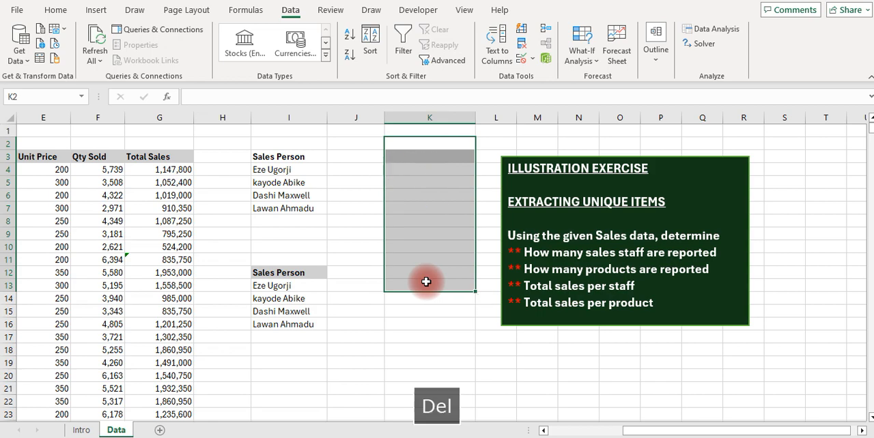
pyautogui.moveTo(285, 250); pyautogui.dragTo(275, 335)
pyautogui.press('Delete')
# Remove the leftover grey fill from cell I12 by filling it down from the blank cell above
pyautogui.press('Down')
pyautogui.press('Down')
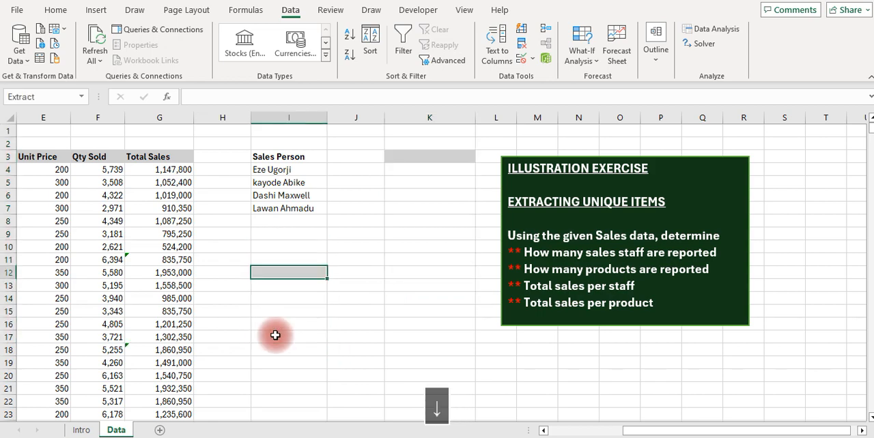
pyautogui.hotkey('ctrl', 'd')
# Enter a UNIQUE formula in I10 that covers the Sales Person range A3:A195
pyautogui.press('Up')
pyautogui.press('Up')
pyautogui.press('Up')
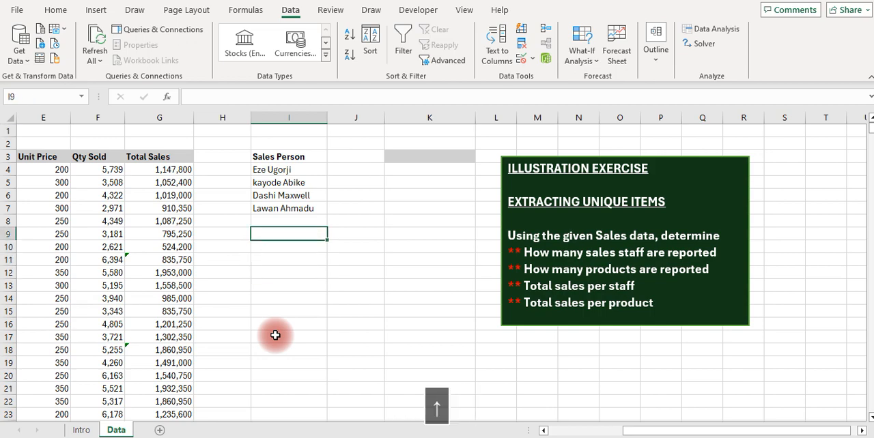
pyautogui.press('Down')
pyautogui.write('=')
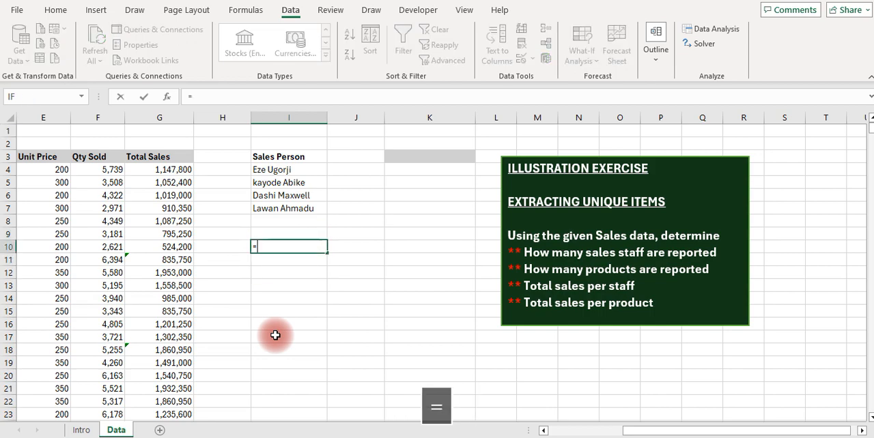
pyautogui.write('uniq')
pyautogui.press('Tab')
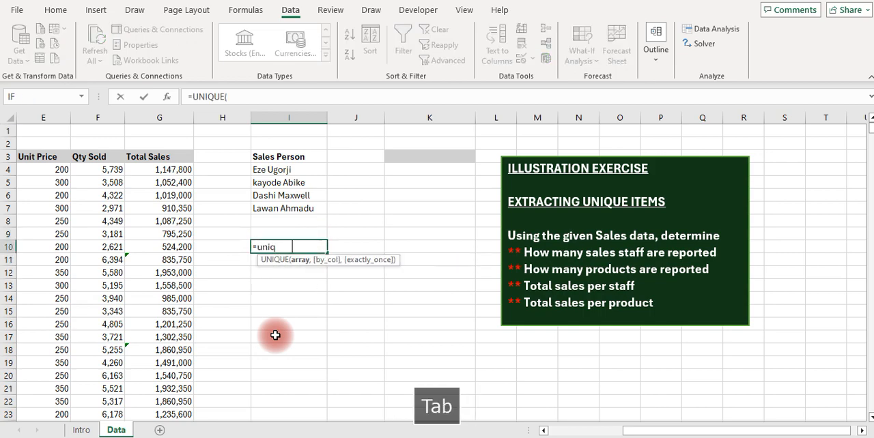
pyautogui.press('Left')
pyautogui.press('Left')
pyautogui.press('Left')
pyautogui.press('Left')
pyautogui.press('Left')
pyautogui.press('Left')
pyautogui.press('Left')
pyautogui.press('Left')
pyautogui.press('Up')
pyautogui.press('Up')
pyautogui.press('Up')
pyautogui.press('Up')
pyautogui.press('Up')
pyautogui.press('Up')
pyautogui.press('Up')
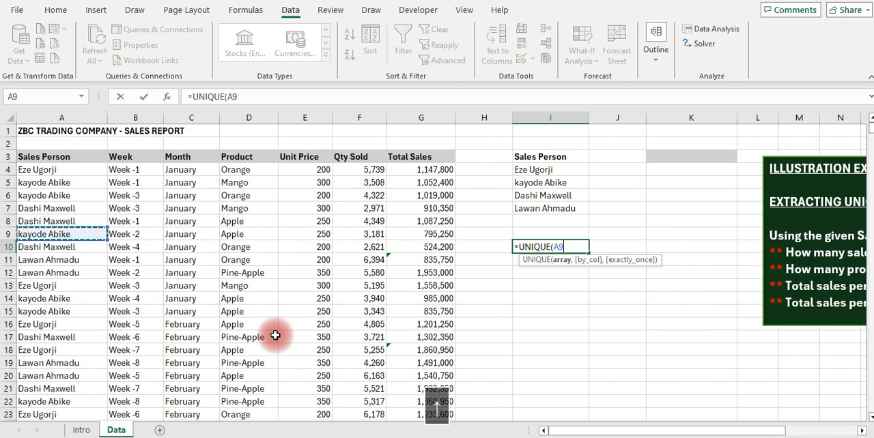
pyautogui.hotkey('ctrl', 'shift', 'Down')
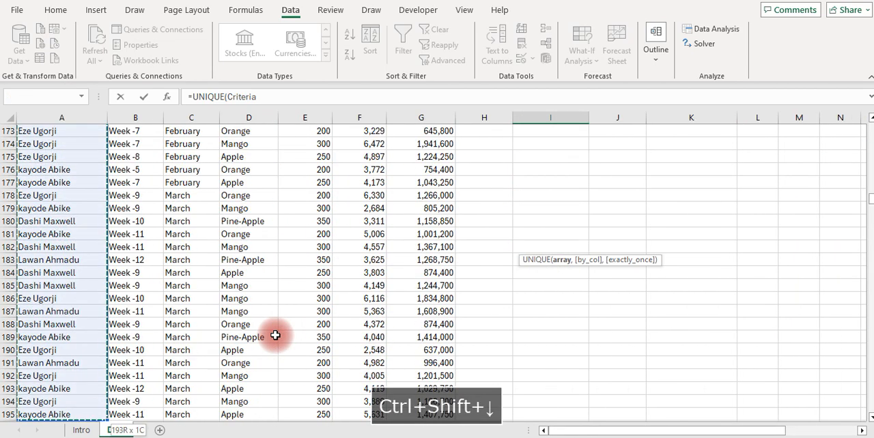
pyautogui.press('Return')
# Delete the sales person UNIQUE formula from cell I10, clearing column I from that cell down
pyautogui.press('Up')
pyautogui.press('Up')
pyautogui.press('Up')
pyautogui.press('Up')
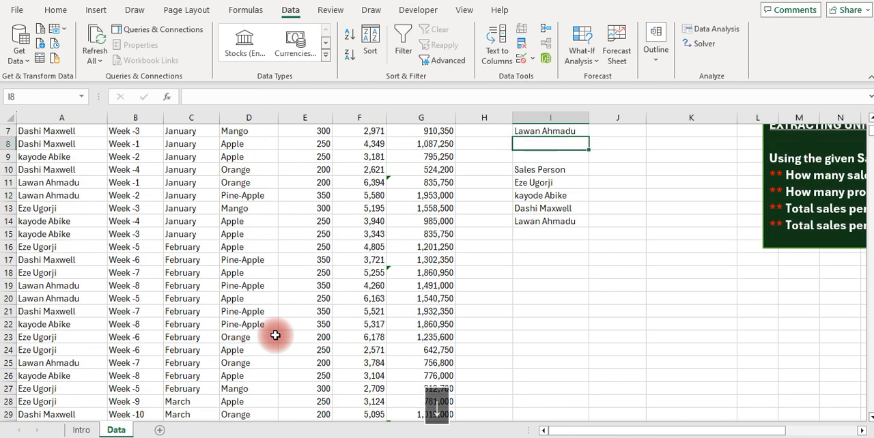
pyautogui.press('Down')
pyautogui.press('Down')
pyautogui.hotkey('ctrl', 'shift', 'Down')
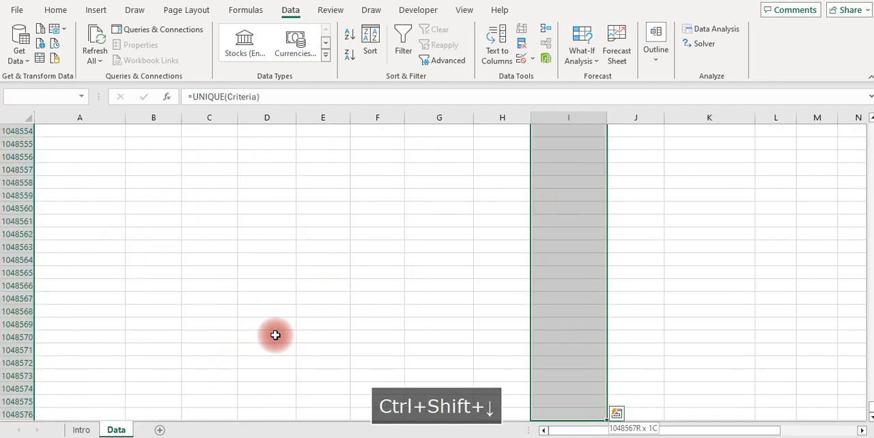
pyautogui.press('Delete')
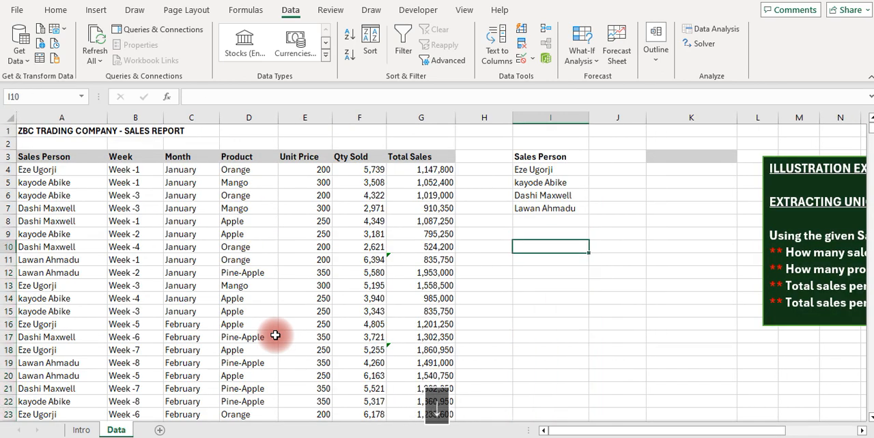
# Enter =UNIQUE(D3:D195) in cell I10 to extract the distinct products with their heading
pyautogui.write('=u')
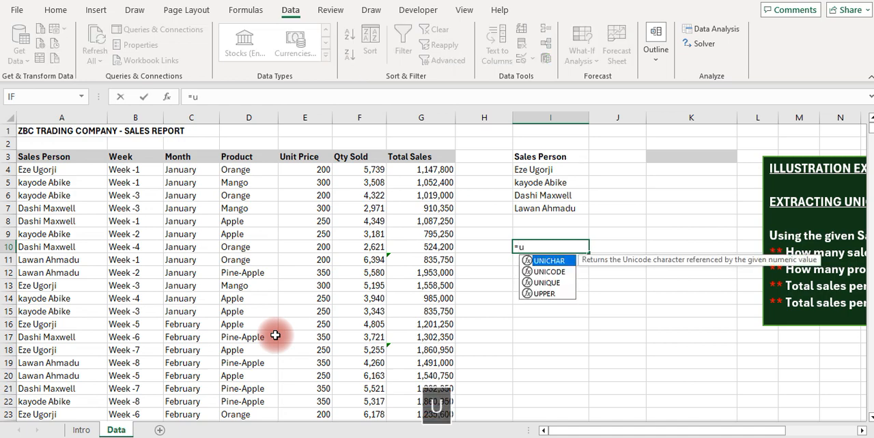
pyautogui.write('niq')
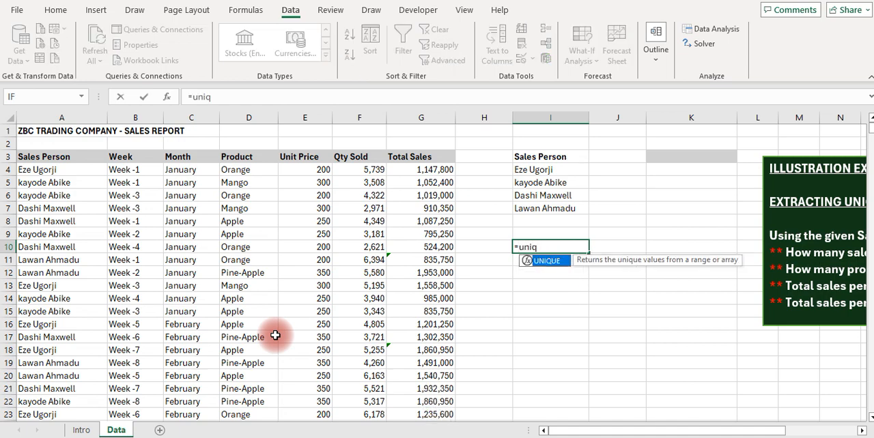
pyautogui.press('Tab')
pyautogui.press('Left')
pyautogui.press('Left')
pyautogui.press('Left')
pyautogui.press('Left')
pyautogui.press('Up')
pyautogui.press('Up')
pyautogui.press('Up')
pyautogui.press('Up')
pyautogui.press('Up')
pyautogui.press('Up')
pyautogui.press('Up')
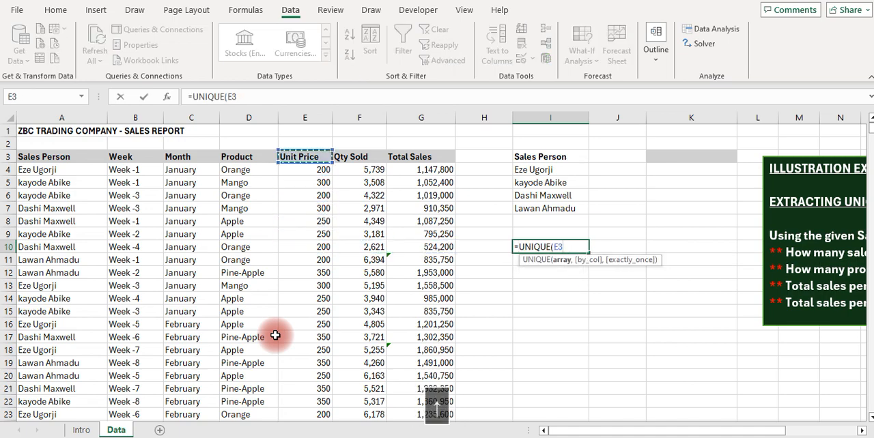
pyautogui.press('Left')
pyautogui.hotkey('ctrl', 'shift', 'Down')
pyautogui.press('Return')
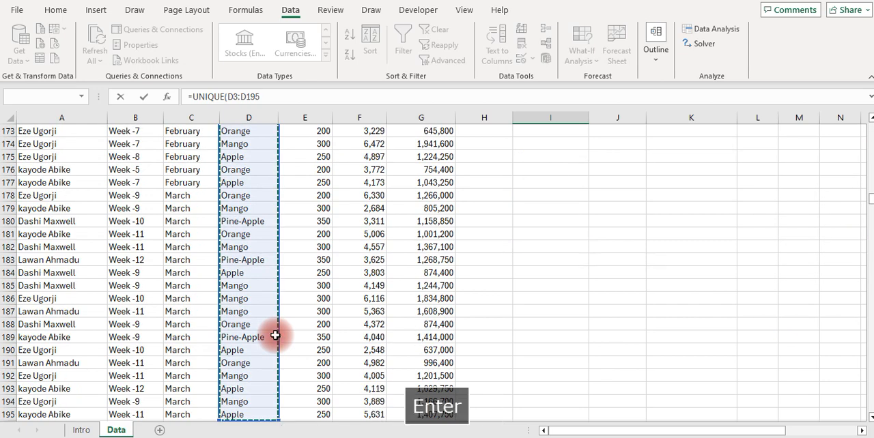
# Make the Product heading in cell I10 bold and check the product list beneath it
pyautogui.press('Up')
pyautogui.press('Up')
pyautogui.press('Up')
pyautogui.press('Up')
pyautogui.press('Down')
pyautogui.press('Down')
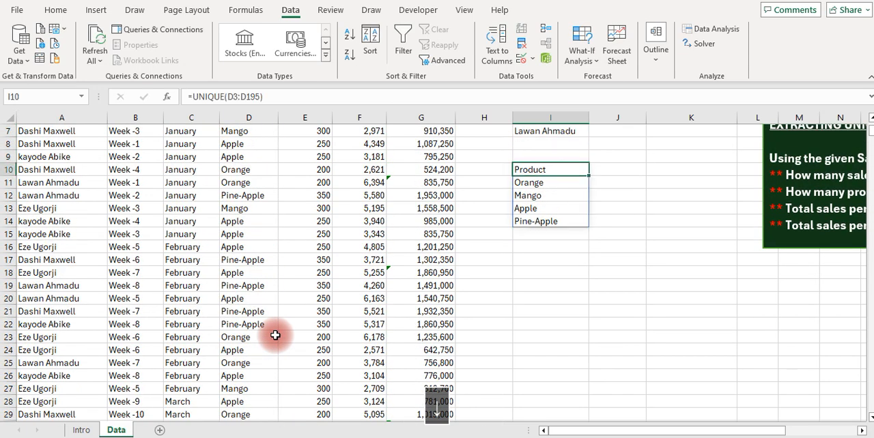
pyautogui.hotkey('ctrl', 'b')
pyautogui.press('Down')
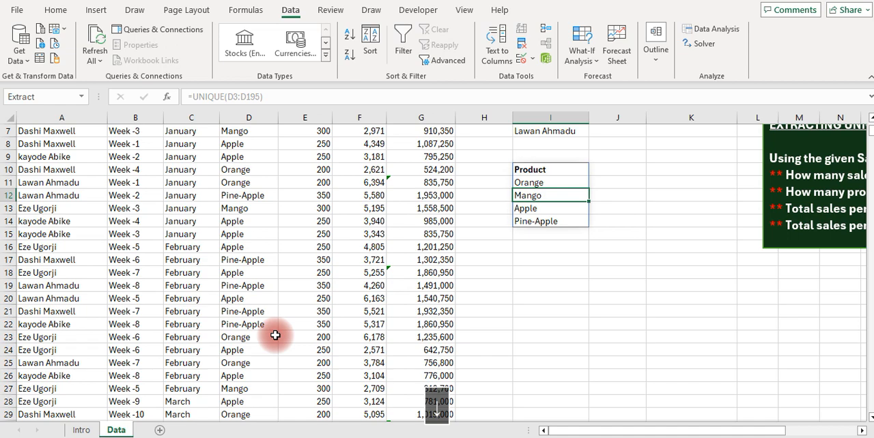
pyautogui.press('Down')
pyautogui.press('Down')
pyautogui.press('Up')
pyautogui.press('Up')
pyautogui.press('Up')
pyautogui.press('Up')
pyautogui.press('Up')
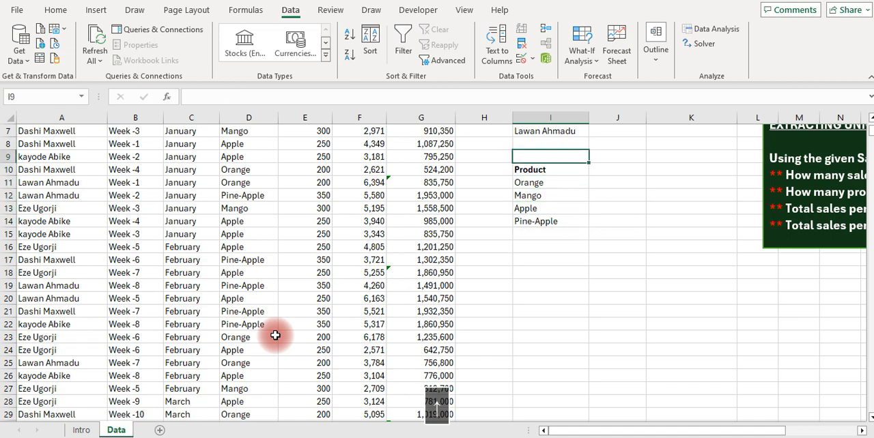
# Move the green illustration exercise box right, from column L to about column N, to free space beside the lists
pyautogui.press('Up')
pyautogui.press('Up')
pyautogui.press('Up')
pyautogui.press('Up')
pyautogui.press('Up')
pyautogui.press('Up')
pyautogui.press('Up')
pyautogui.press('Up')
pyautogui.press('Right')
pyautogui.press('Right')
pyautogui.press('Right')
pyautogui.press('Right')
pyautogui.press('Right')
pyautogui.press('Right')
pyautogui.press('Right')
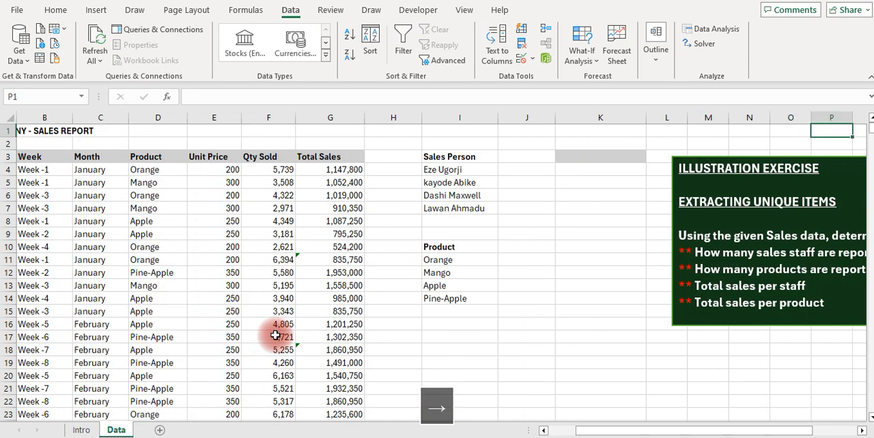
pyautogui.press('Right')
pyautogui.press('Right')
pyautogui.press('Right')
pyautogui.press('Right')
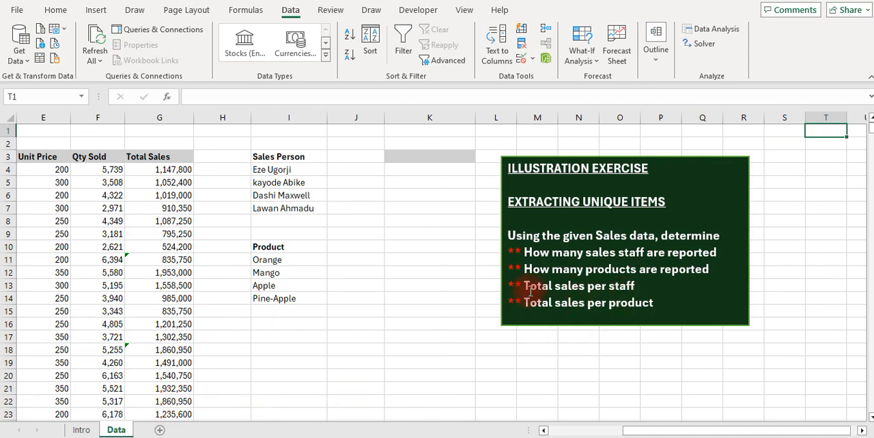
pyautogui.click(504, 168)
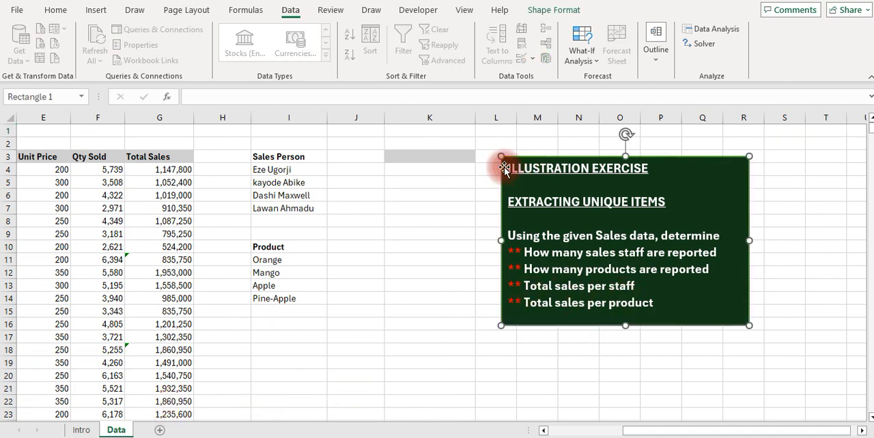
pyautogui.moveTo(504, 168); pyautogui.dragTo(583, 171)
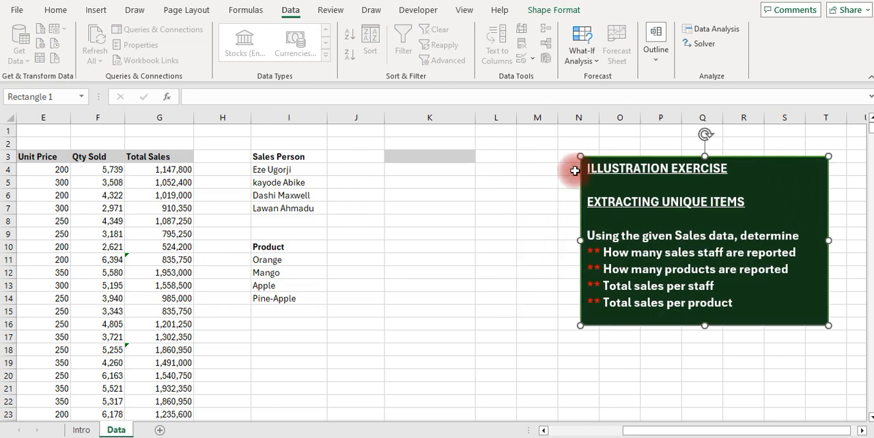
# Remove the leftover grey fill from cell K3 by filling it down from the blank cell K2
pyautogui.click(405, 146)
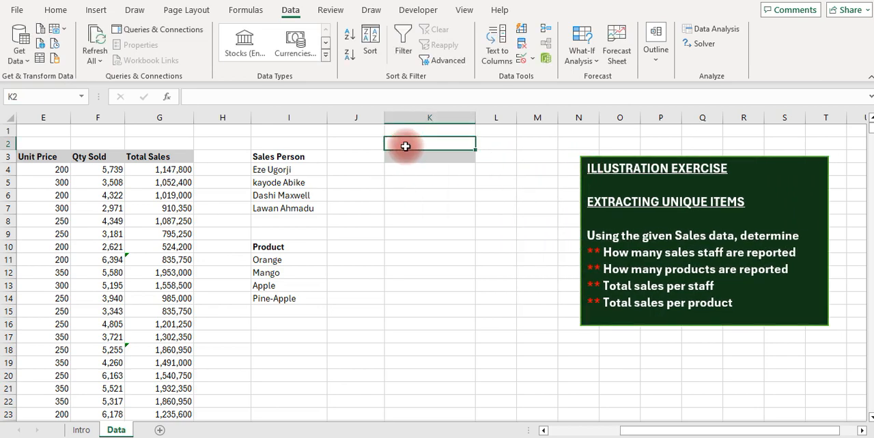
pyautogui.press('Down')
pyautogui.hotkey('ctrl', 'd')
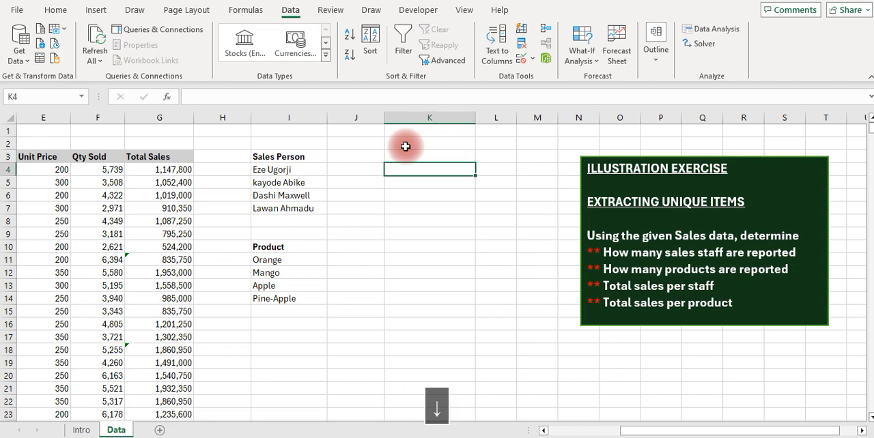
# Add a bold Total Sales heading in J3 by linking it to the source heading with =G3
pyautogui.press('Left')
pyautogui.write('=')
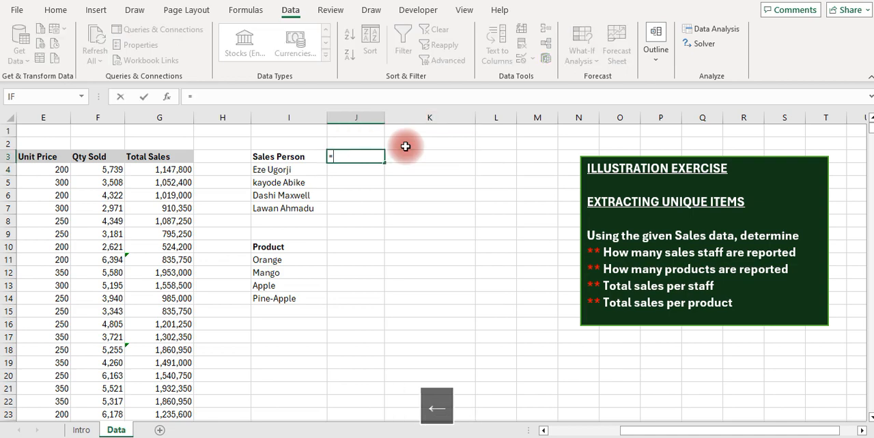
pyautogui.press('Left')
pyautogui.press('Left')
pyautogui.press('Left')
pyautogui.press('Return')
pyautogui.press('Up')
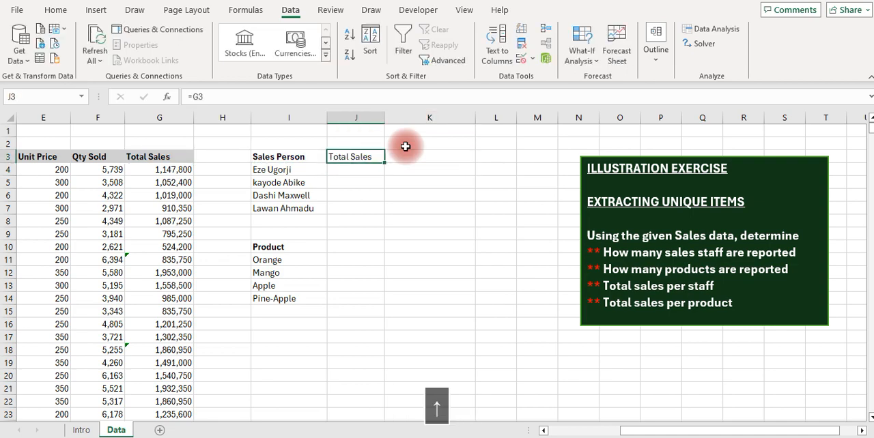
pyautogui.hotkey('ctrl', 'b')
pyautogui.press('Down')
pyautogui.press('Left')
pyautogui.press('Left')
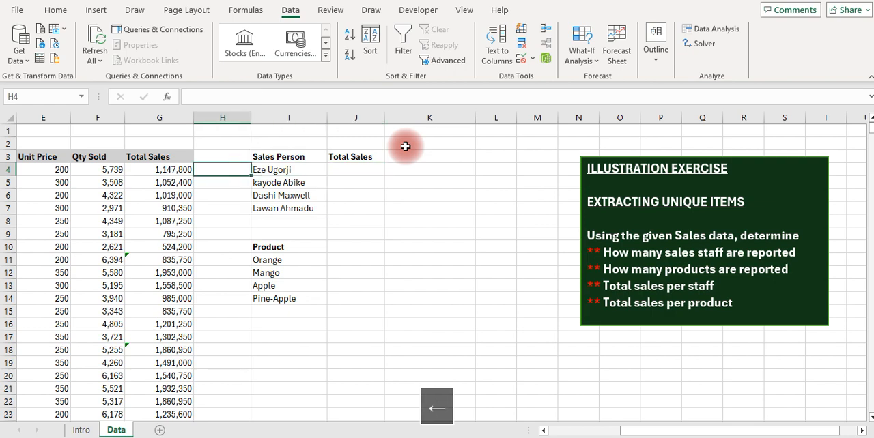
pyautogui.press('Left')
pyautogui.hotkey('ctrl', 'Left')
pyautogui.press('Right')
pyautogui.press('Right')
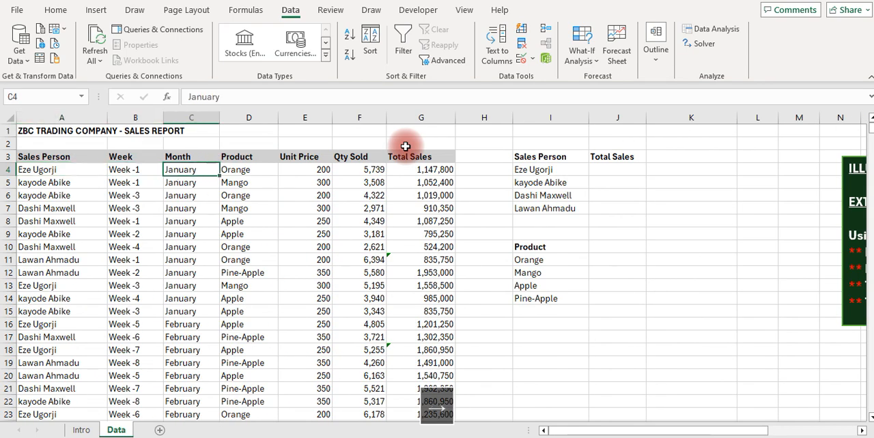
pyautogui.press('Right')
pyautogui.press('Right')
pyautogui.press('Right')
pyautogui.press('Right')
pyautogui.press('Right')
pyautogui.press('Right')
pyautogui.press('Right')
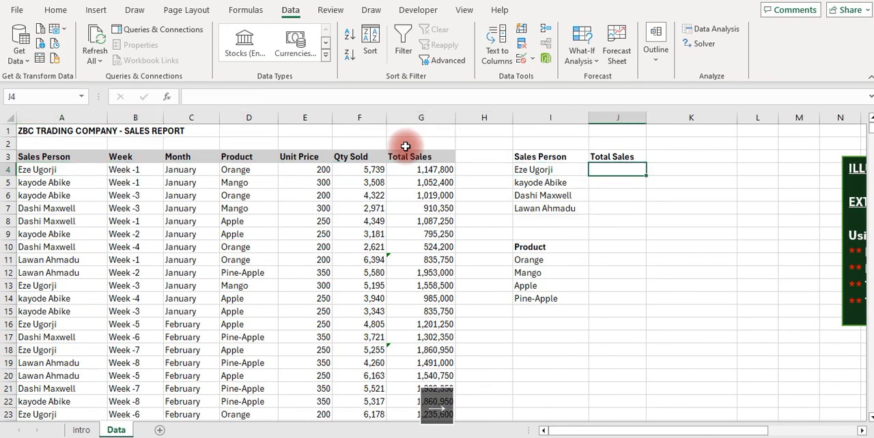
pyautogui.press('Right')
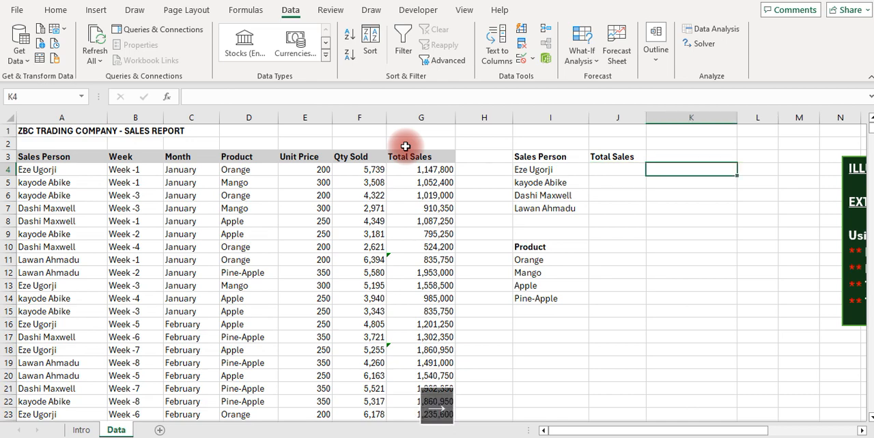
pyautogui.press('Down')
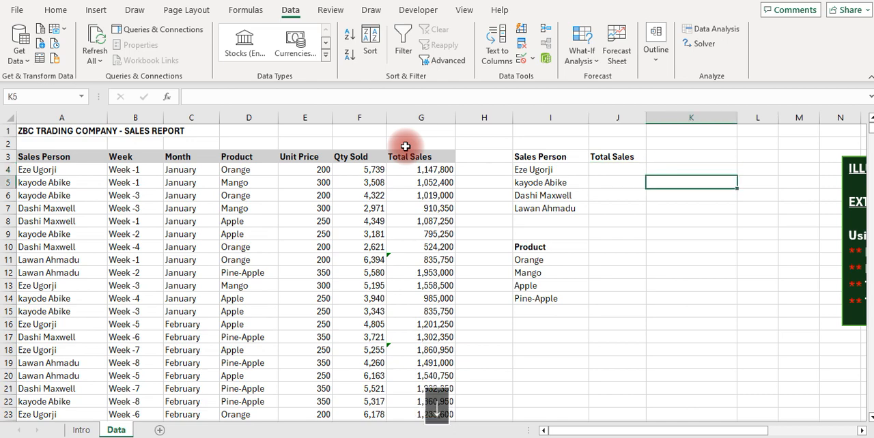
pyautogui.press('Right')
pyautogui.press('Up')
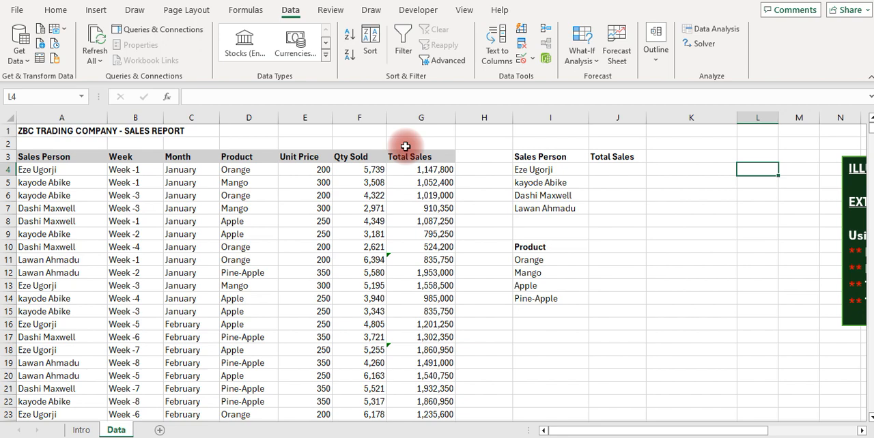
pyautogui.press('Left')
pyautogui.press('Left')
pyautogui.press('Left')
pyautogui.press('Right')
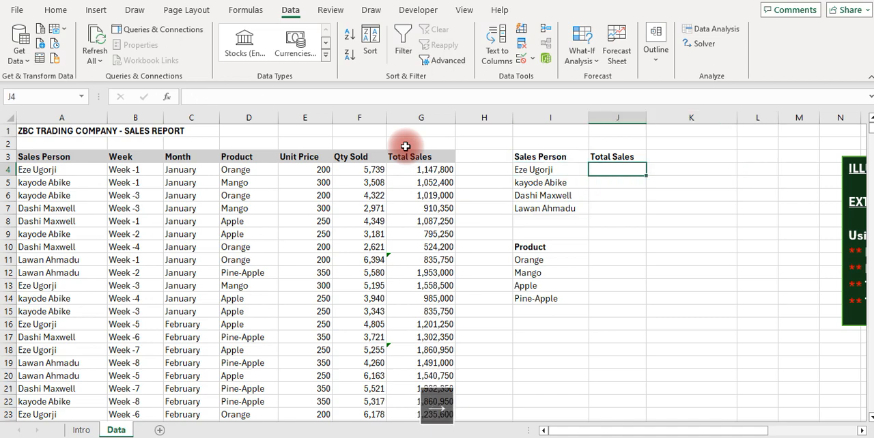
# Start a SUMIF formula in J4 using the absolute Sales Person range $A$4:$A$195 as the range to test
pyautogui.click(523, 171)
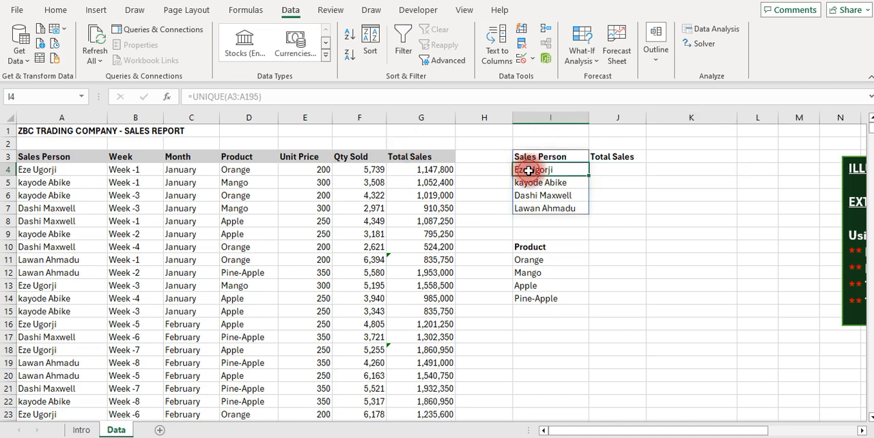
pyautogui.click(615, 169)
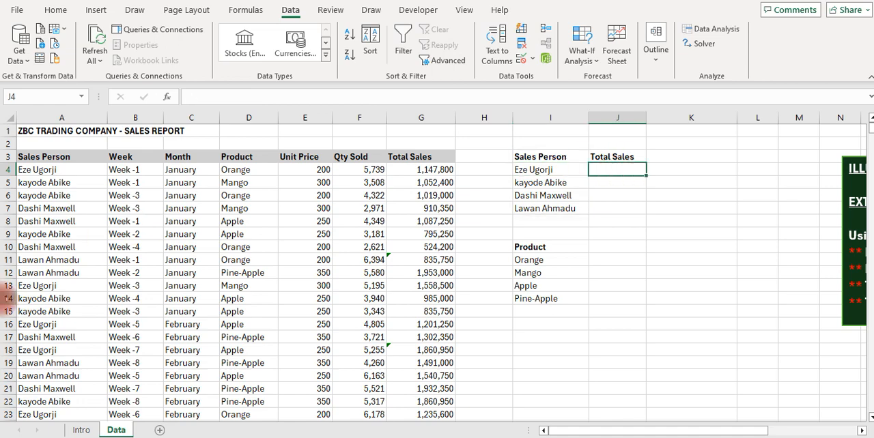
pyautogui.write('=sumi')
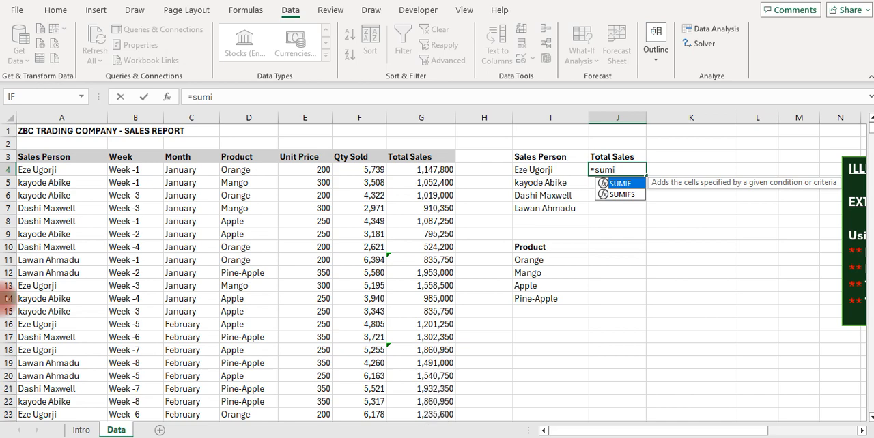
pyautogui.press('Tab')
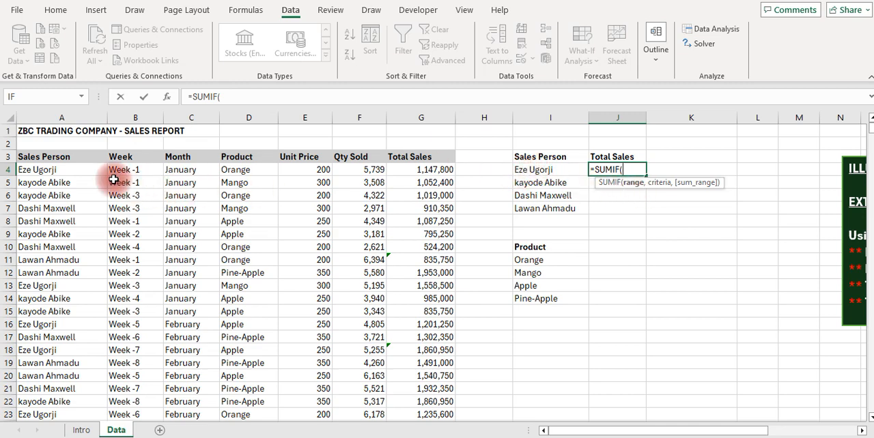
pyautogui.click(57, 170)
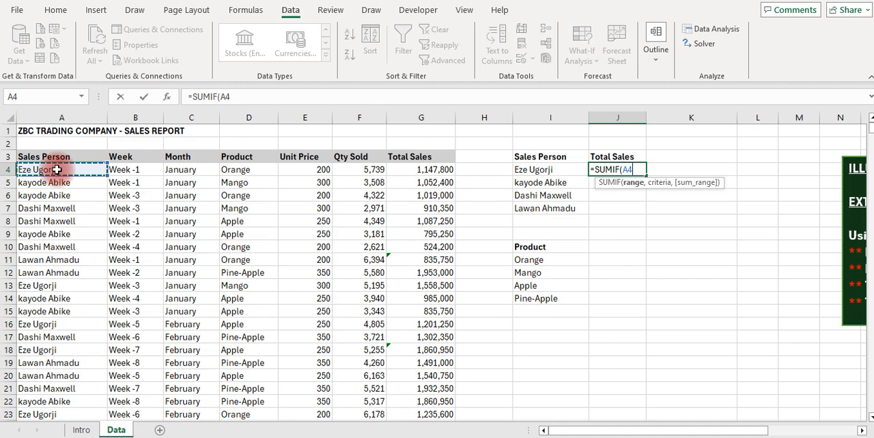
pyautogui.hotkey('ctrl', 'shift', 'Down')
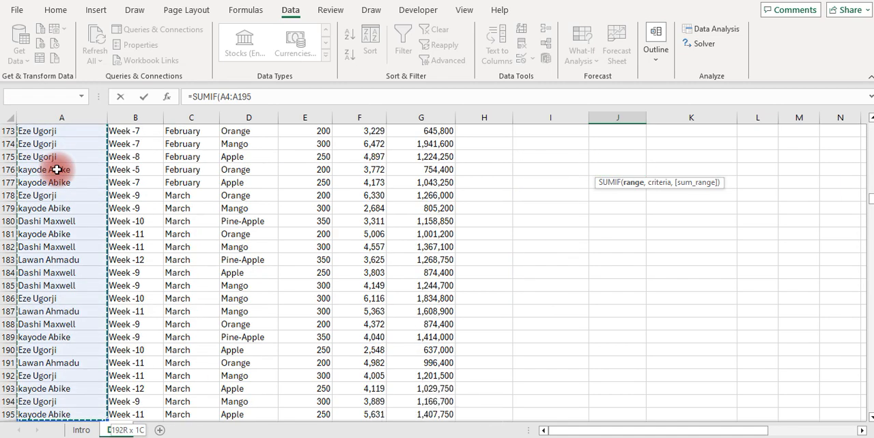
pyautogui.press('F4')
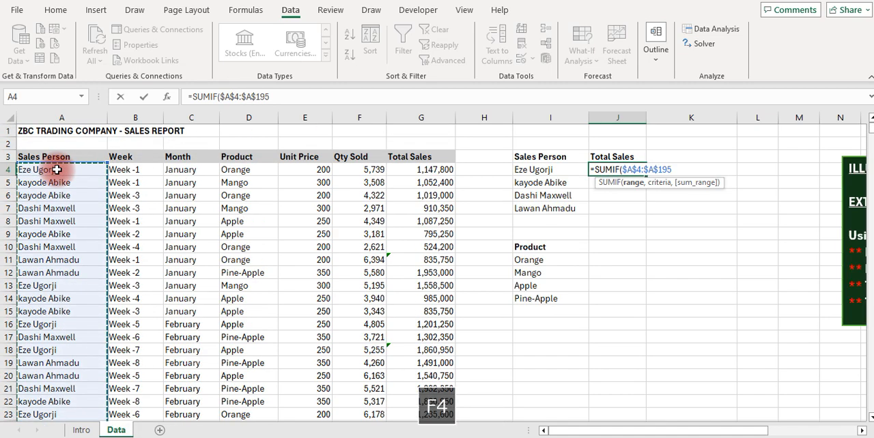
pyautogui.write(',')
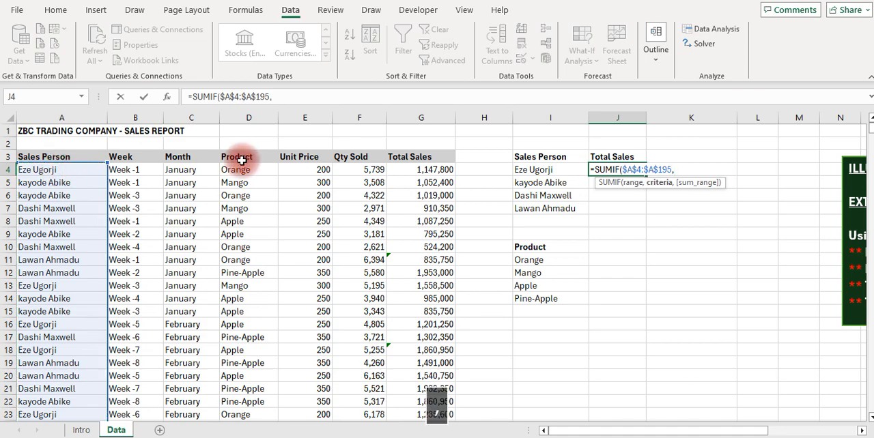
# Complete the J4 SUMIF with I4 as the criteria and the absolute range $G$4:$G$195 as the sum range
pyautogui.click(540, 169)
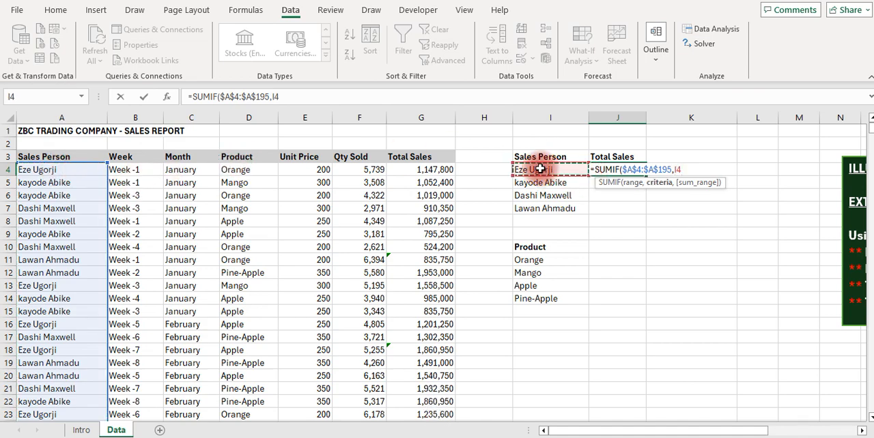
pyautogui.write(',')
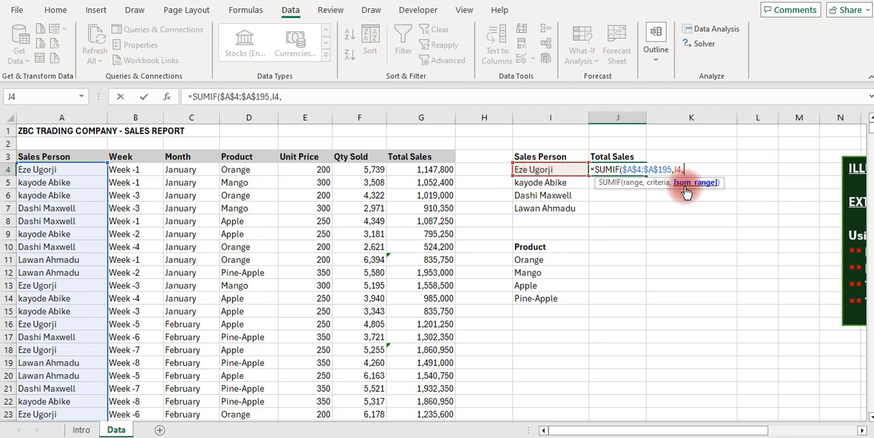
pyautogui.click(428, 168)
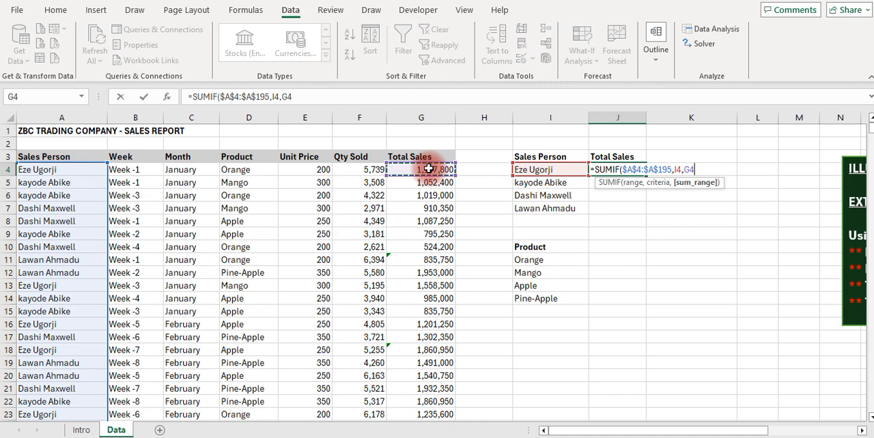
pyautogui.hotkey('ctrl', 'shift', 'Down')
pyautogui.press('F4')
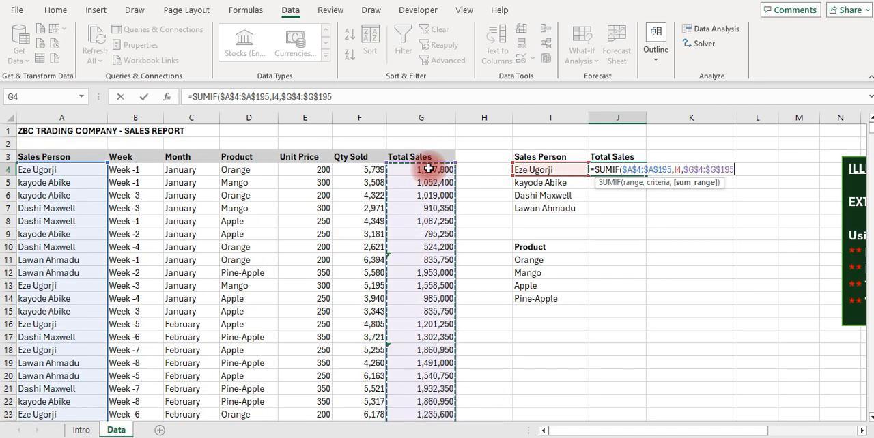
pyautogui.press('Return')
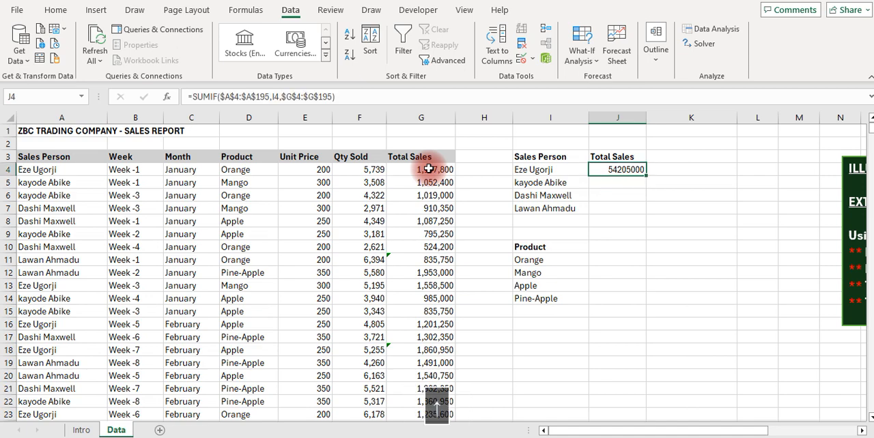
# Format J4 with thousands separators and two decimals, and fill its formula down to J7 for the remaining sales staff
pyautogui.hotkey('ctrl', 'shift', '1')
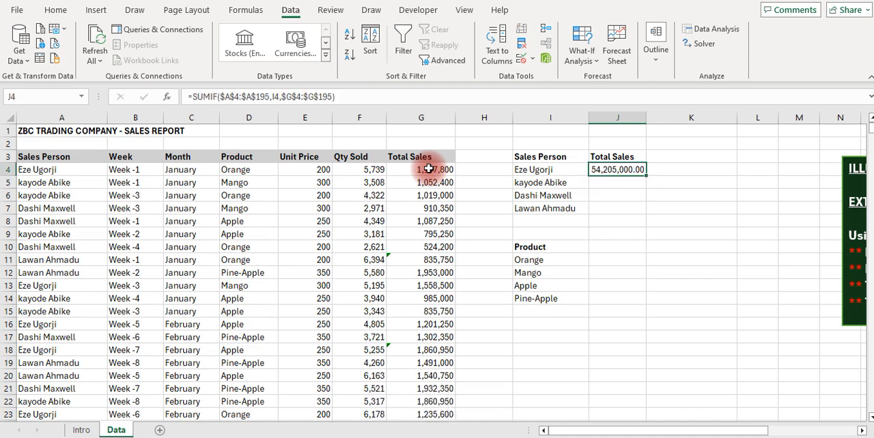
pyautogui.hotkey('shift', 'Down')
pyautogui.hotkey('shift', 'Down')
pyautogui.hotkey('shift', 'Down')
pyautogui.hotkey('ctrl', 'd')
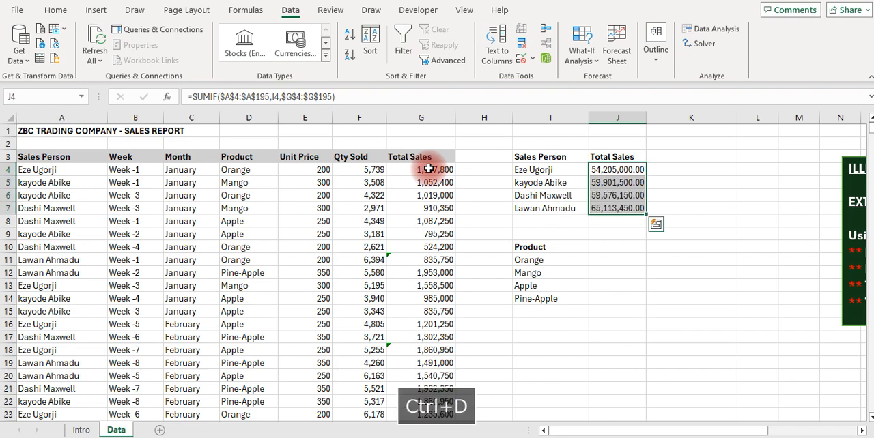
# Enter the label Total in cell I8 beneath the list of sales staff
pyautogui.press('Down')
pyautogui.press('Down')
pyautogui.press('Down')
pyautogui.press('Down')
pyautogui.press('Left')
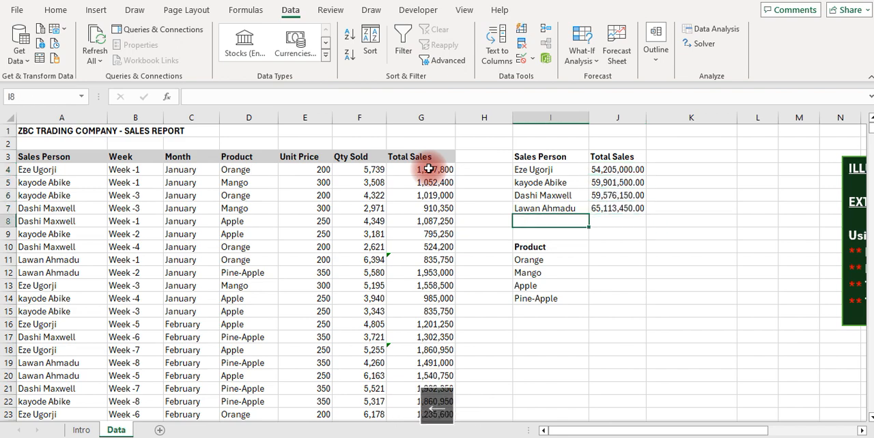
pyautogui.write('Total')
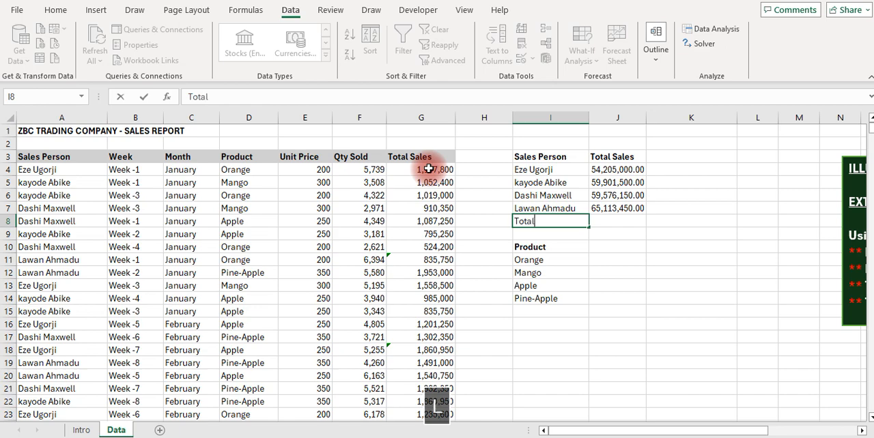
pyautogui.press('Right')
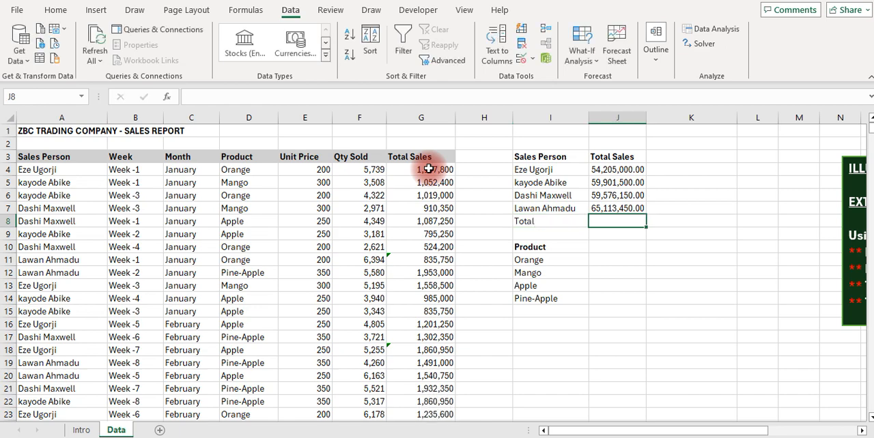
# Add a bold total in J8 with =SUM(J4:J7) and widen column J to fit it
pyautogui.hotkey('alt', '=')
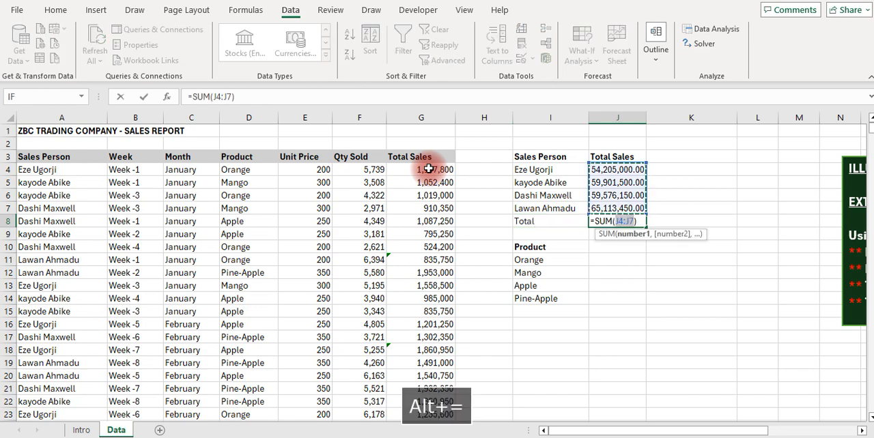
pyautogui.press('Return')
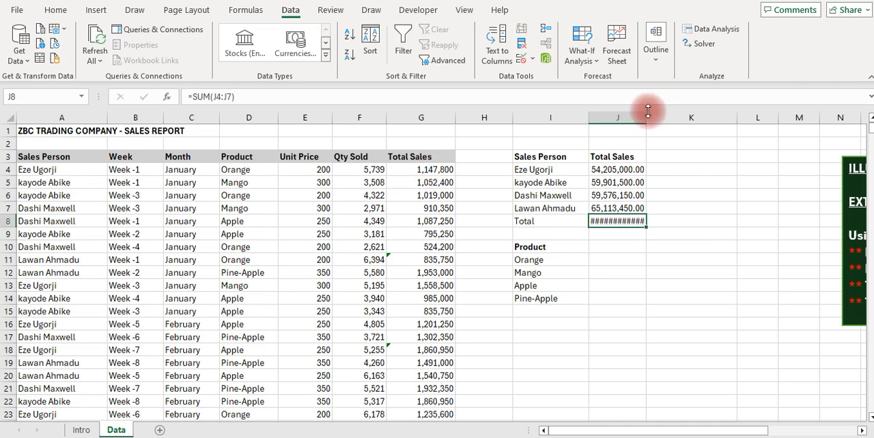
pyautogui.moveTo(646, 116); pyautogui.dragTo(659, 116)
pyautogui.hotkey('ctrl', 'b')
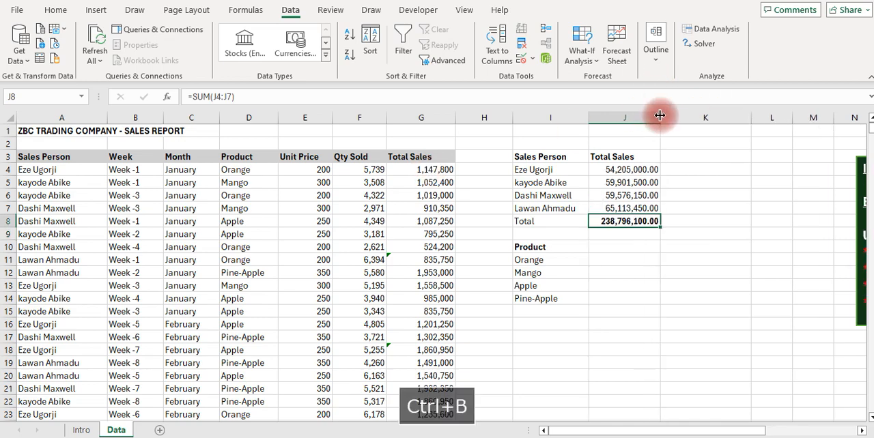
# Add a bold control total in G197 below the source Total Sales column with =SUM(G4:G196)
pyautogui.click(414, 196)
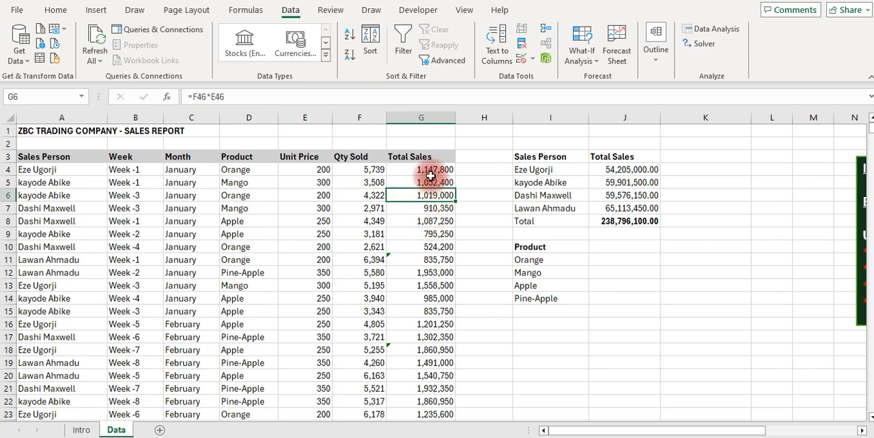
pyautogui.click(430, 181)
pyautogui.click(626, 221)
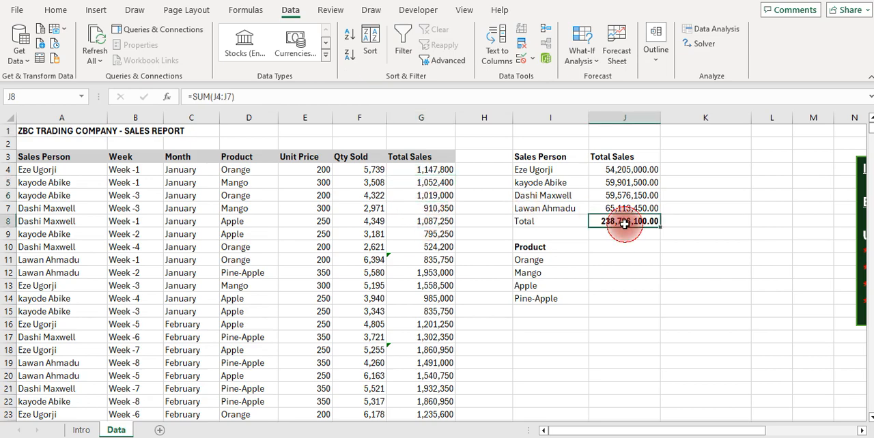
pyautogui.click(426, 167)
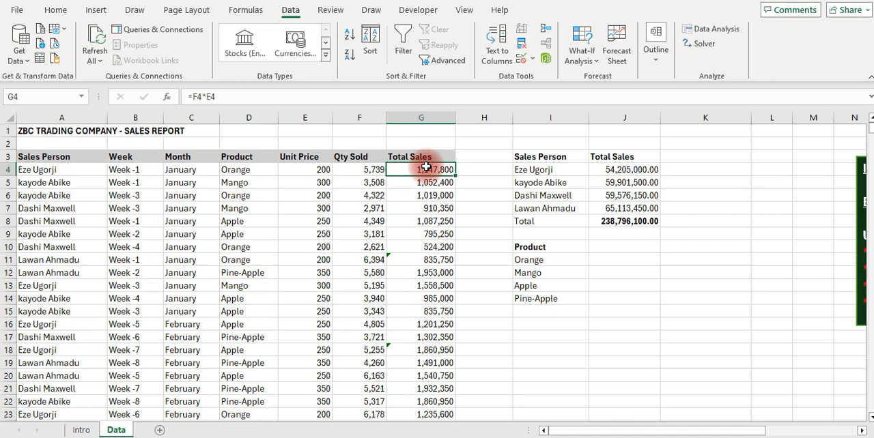
pyautogui.hotkey('ctrl', 'Down')
pyautogui.press('Down')
pyautogui.press('Down')
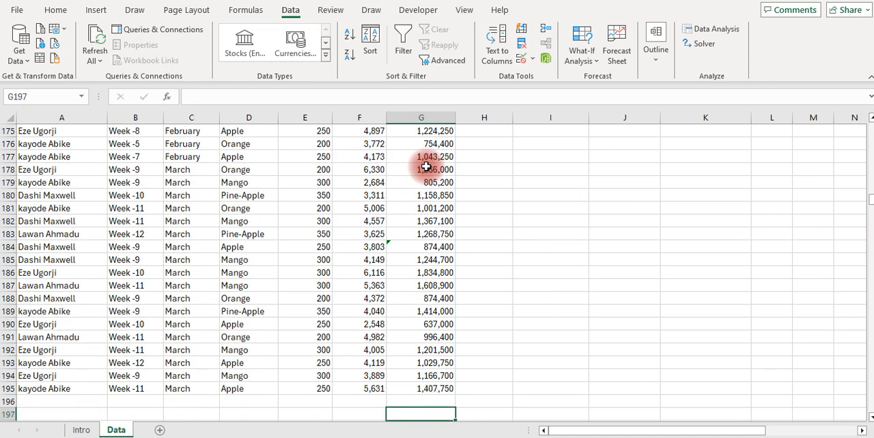
pyautogui.hotkey('alt', '=')
pyautogui.press('Return')
pyautogui.press('Up')
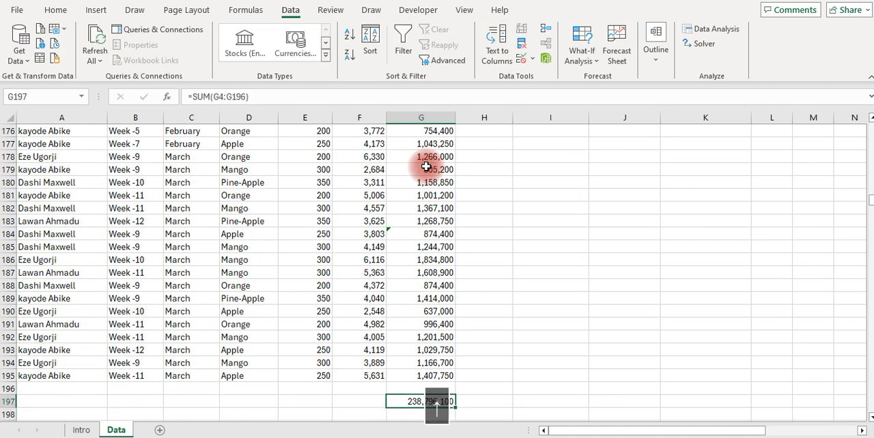
pyautogui.hotkey('ctrl', 'b')
# Add a bold Total Sales header in J10 beside Product by linking it to the existing header with =J3
pyautogui.press('Up')
pyautogui.press('Up')
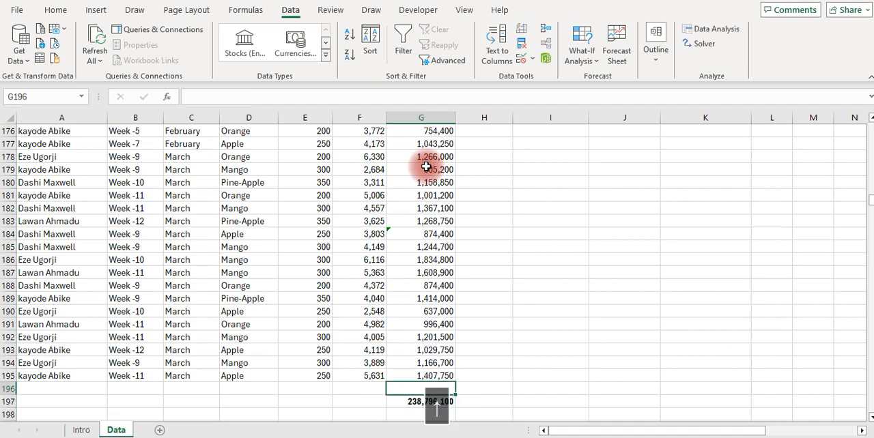
pyautogui.press('Right')
pyautogui.hotkey('ctrl', 'Up')
pyautogui.press('Right')
pyautogui.press('Down')
pyautogui.press('Down')
pyautogui.press('Down')
pyautogui.press('Down')
pyautogui.press('Down')
pyautogui.press('Down')
pyautogui.press('Down')
pyautogui.press('Down')
pyautogui.press('Down')
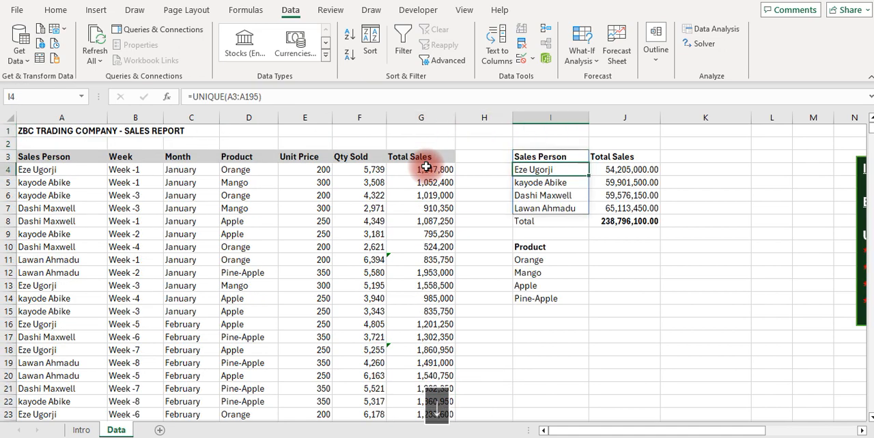
pyautogui.press('Right')
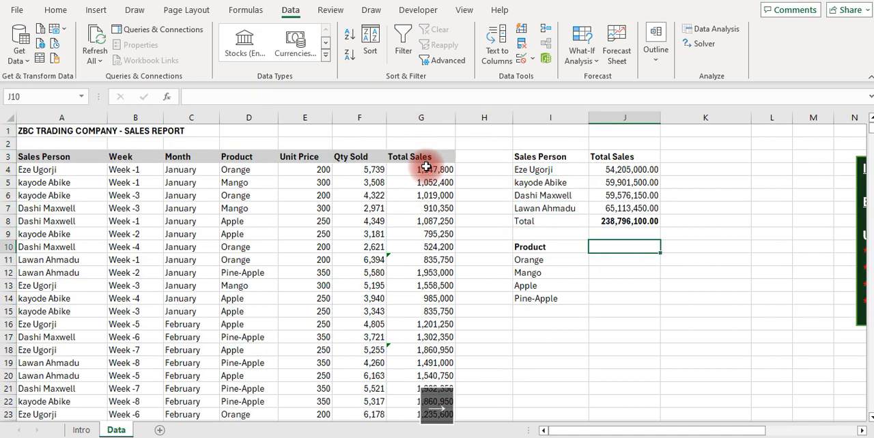
pyautogui.write('=')
pyautogui.press('Up')
pyautogui.press('Up')
pyautogui.press('Up')
pyautogui.press('Up')
pyautogui.press('Up')
pyautogui.press('Up')
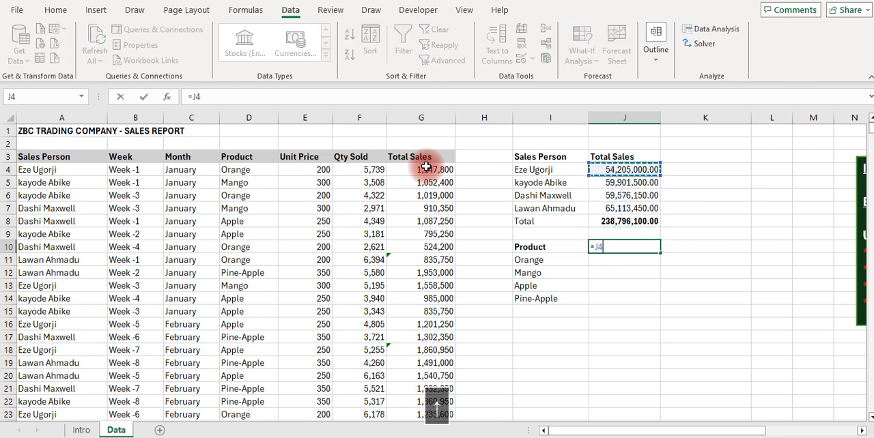
pyautogui.press('Up')
pyautogui.press('Return')
pyautogui.press('Up')
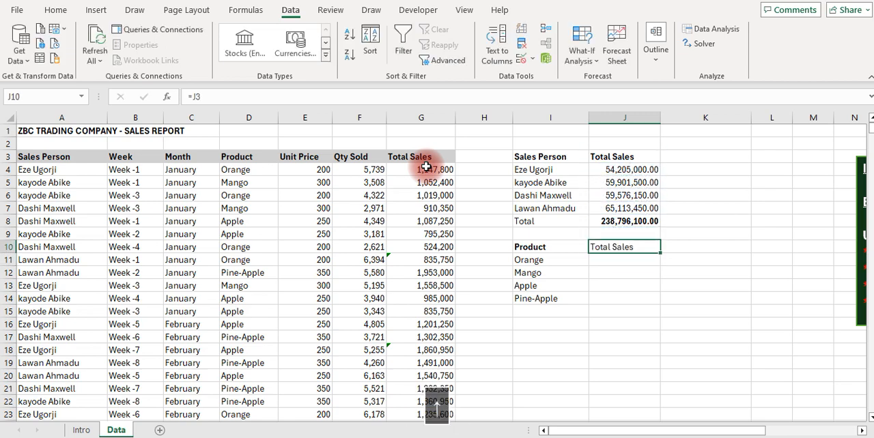
pyautogui.hotkey('ctrl', 'b')
# Start a SUMIF formula in J11 with the absolute product range $D$4:$D$195 and I11 as the criterion
pyautogui.press('Down')
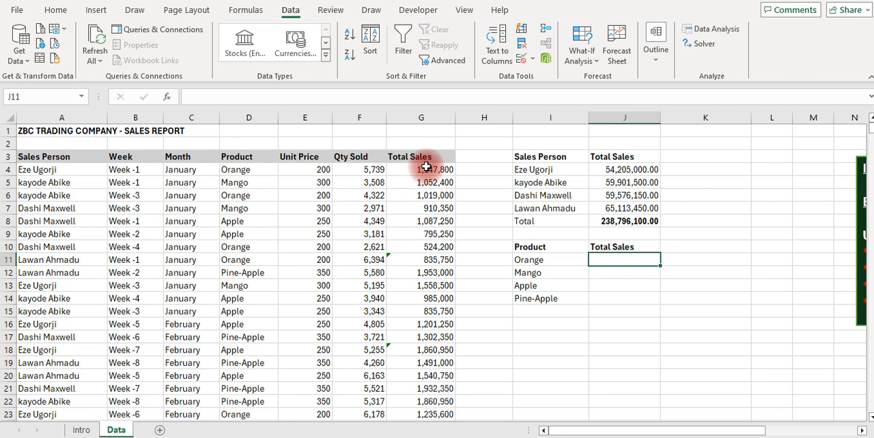
pyautogui.write('=sumif')
pyautogui.press('Tab')
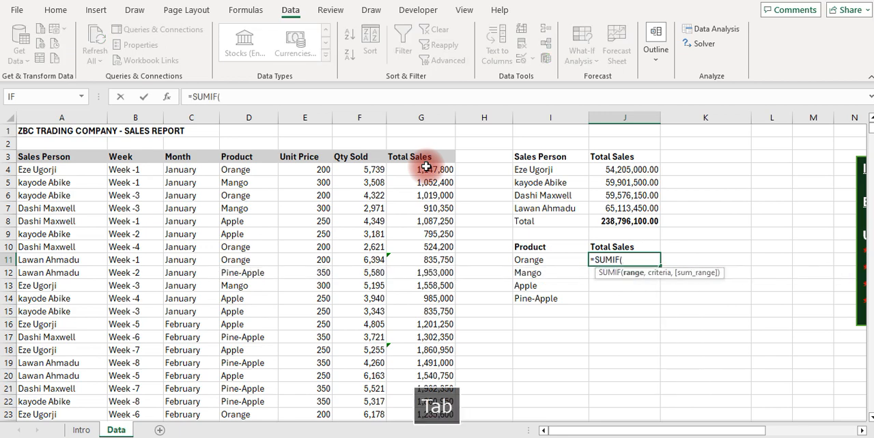
pyautogui.press('Left')
pyautogui.press('Left')
pyautogui.press('Left')
pyautogui.press('Left')
pyautogui.press('Left')
pyautogui.press('Up')
pyautogui.press('Up')
pyautogui.press('Up')
pyautogui.press('Up')
pyautogui.press('Up')
pyautogui.press('Up')
pyautogui.press('Up')
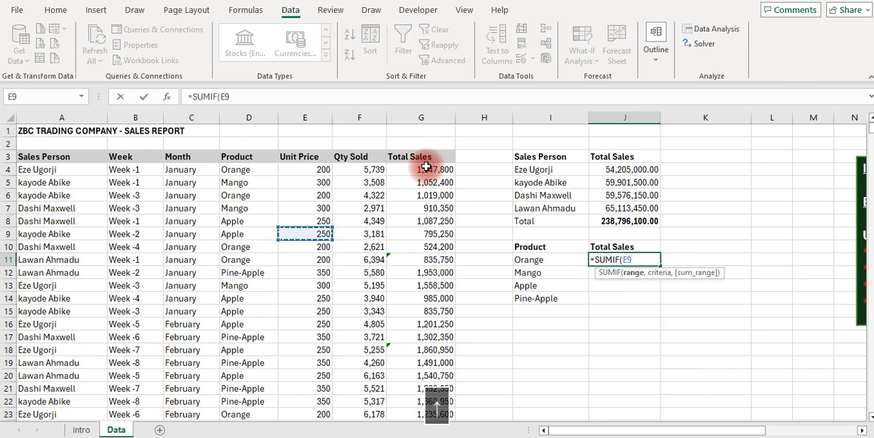
pyautogui.press('Left')
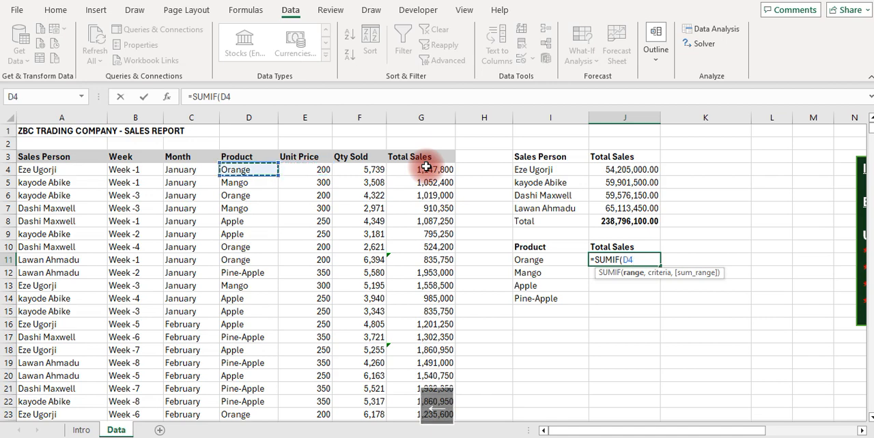
pyautogui.hotkey('ctrl', 'shift', 'Down')
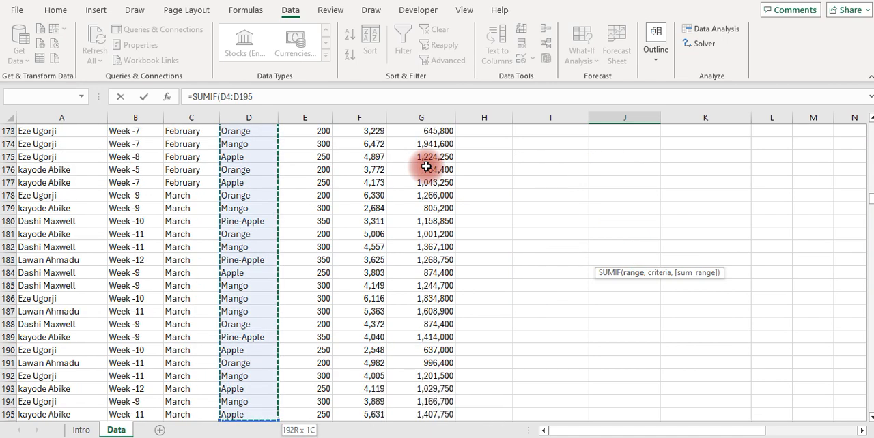
pyautogui.press('F4')
pyautogui.write(',')
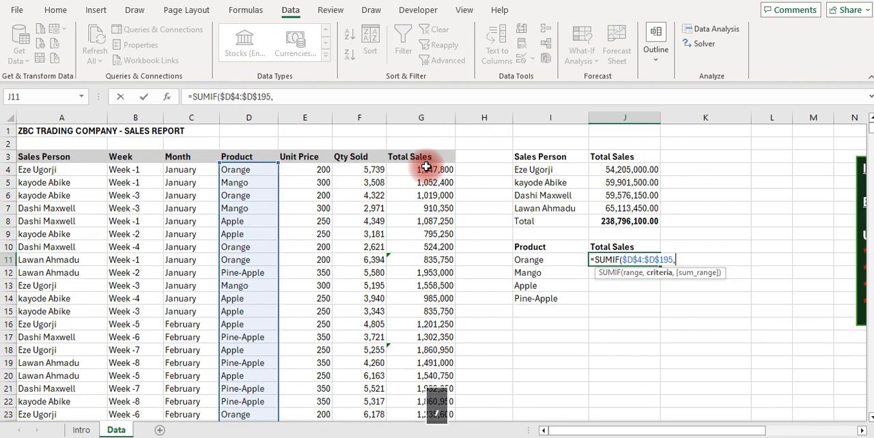
pyautogui.press('Left')
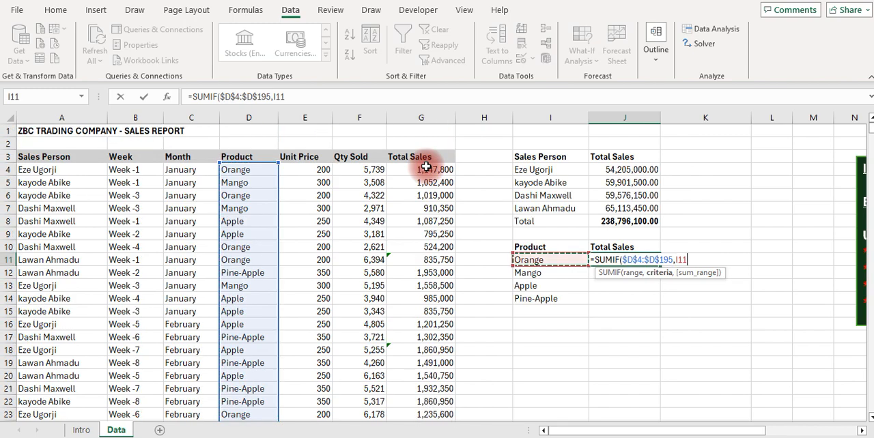
pyautogui.write(',')
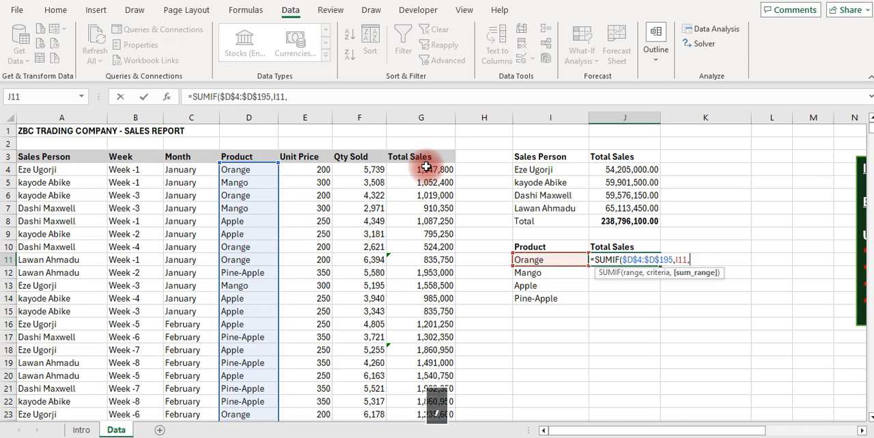
# Complete the J11 formula with the absolute sum range $G$4:$G$195 from the Total Sales column
pyautogui.press('Up')
pyautogui.press('Up')
pyautogui.press('Up')
pyautogui.press('Up')
pyautogui.press('Up')
pyautogui.press('Up')
pyautogui.press('Up')
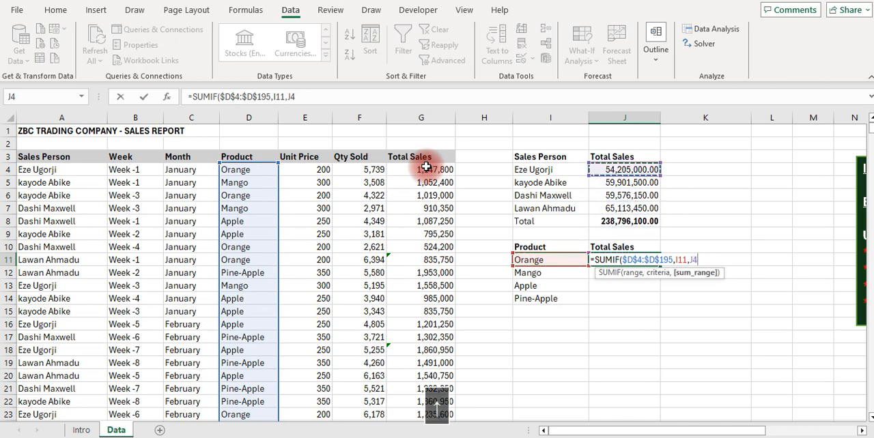
pyautogui.press('Left')
pyautogui.press('Left')
pyautogui.press('Left')
pyautogui.hotkey('ctrl', 'shift', 'Down')
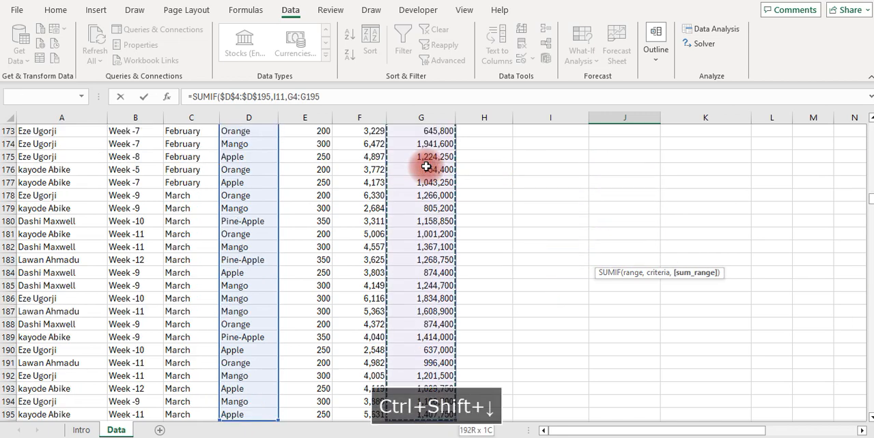
pyautogui.press('F4')
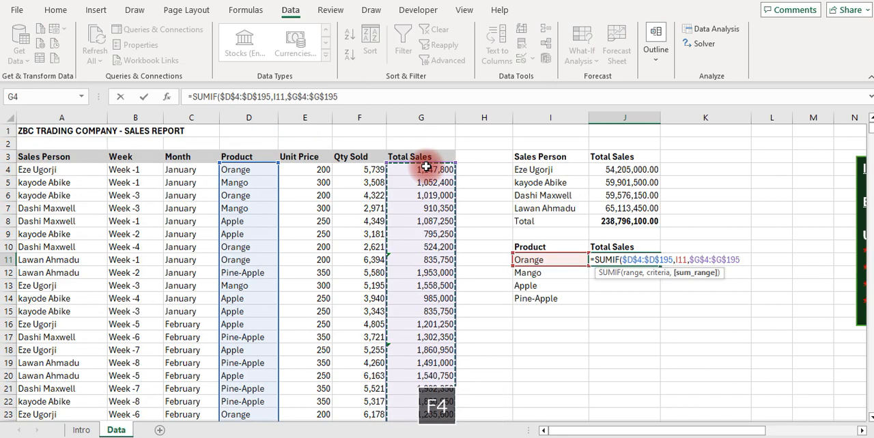
pyautogui.press('Return')
# Fill the J11 formula down to J14 and format the product totals with thousands separators and two decimals
pyautogui.press('Up')
pyautogui.hotkey('shift', 'Down')
pyautogui.hotkey('shift', 'Down')
pyautogui.hotkey('shift', 'Down')
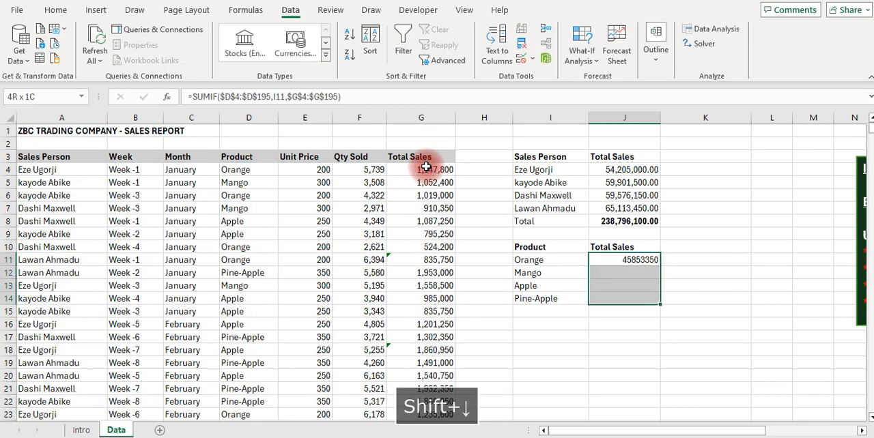
pyautogui.hotkey('ctrl', 'd')
pyautogui.hotkey('ctrl', 'shift', '1')
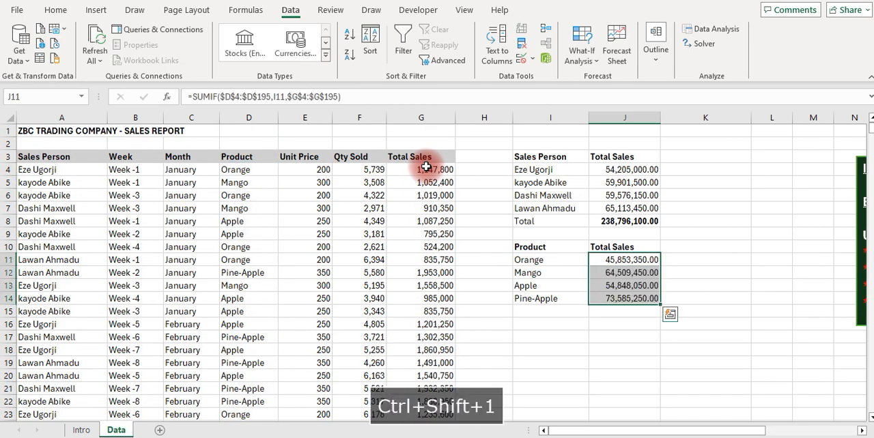
# Make the Total label in I8 beneath the sales staff bold
pyautogui.press('Down')
pyautogui.press('Up')
pyautogui.press('Up')
pyautogui.press('Up')
pyautogui.press('Up')
pyautogui.press('Down')
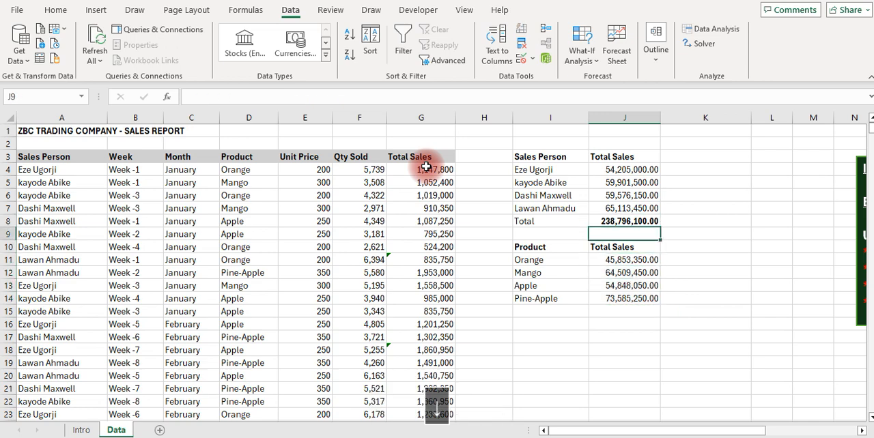
pyautogui.press('Up')
pyautogui.press('Left')
pyautogui.press('Left')
pyautogui.hotkey('ctrl', 'b')
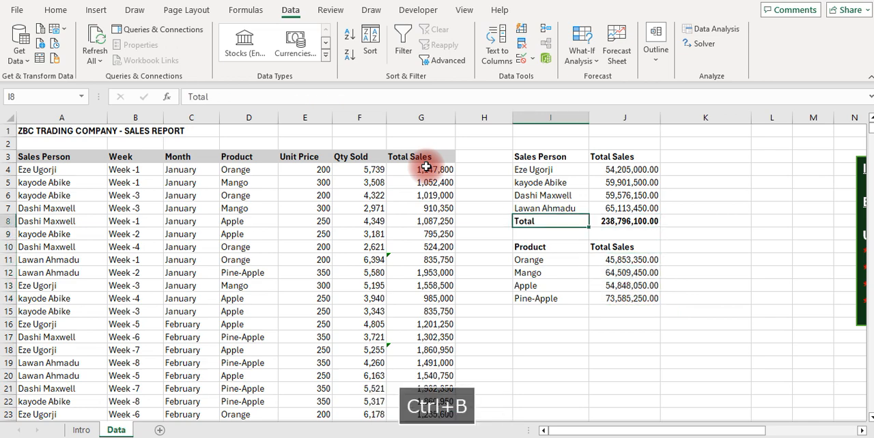
# Add a Total label in I15 beneath the products by linking it to the Total label in I8
pyautogui.press('Down')
pyautogui.press('Down')
pyautogui.press('Down')
pyautogui.press('Down')
pyautogui.press('Down')
pyautogui.press('Down')
pyautogui.press('Down')
pyautogui.press('Return')
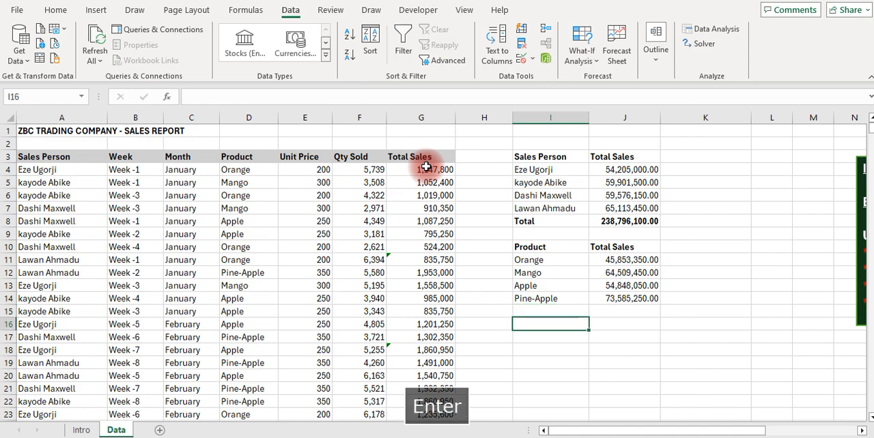
pyautogui.press('Up')
pyautogui.hotkey('ctrl', 'v')
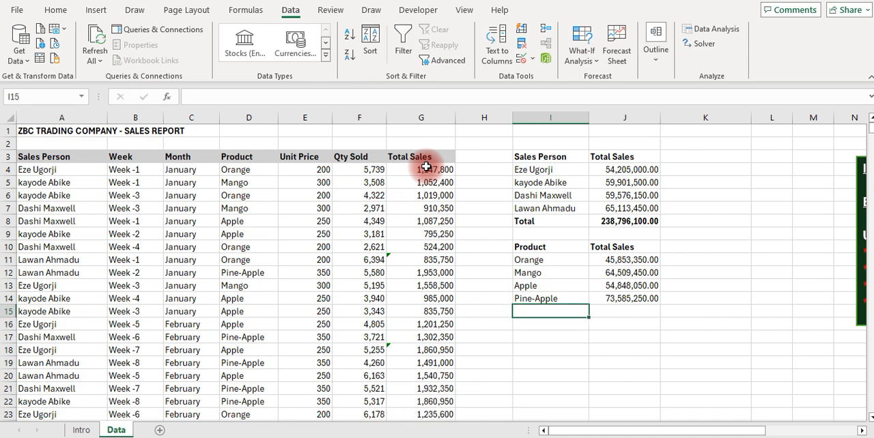
pyautogui.write('=')
pyautogui.press('Up')
pyautogui.press('Up')
pyautogui.press('Up')
pyautogui.press('Up')
pyautogui.press('Up')
pyautogui.press('Up')
pyautogui.press('Up')
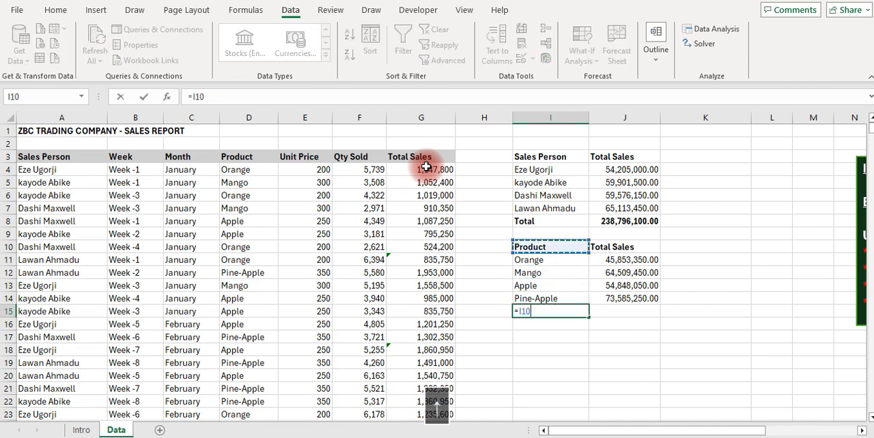
pyautogui.press('Return')
pyautogui.press('Up')
# Review the product sales totals in column J above the empty total cell J15
pyautogui.press('Right')
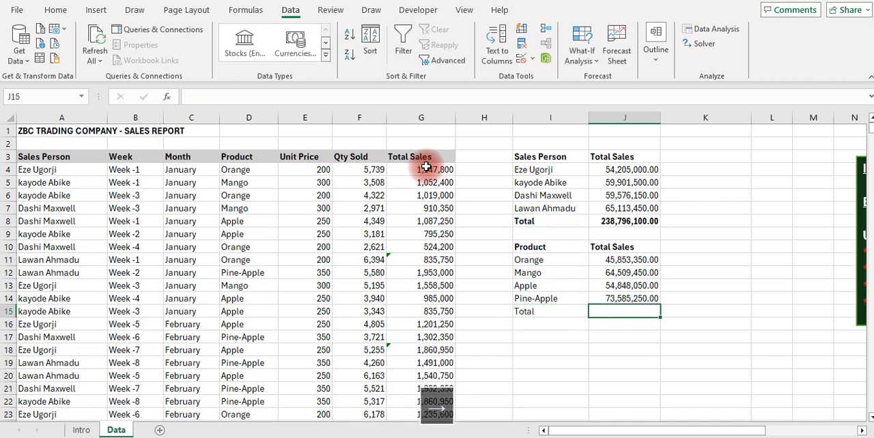
pyautogui.press('Up')
pyautogui.press('Up')
pyautogui.press('Up')
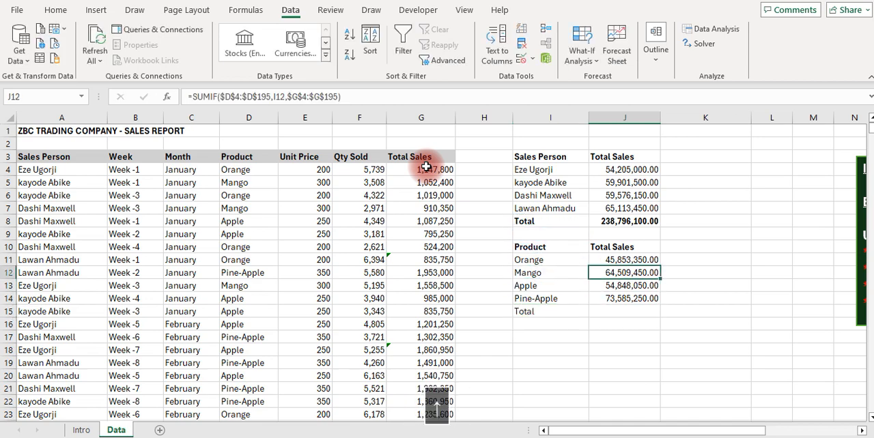
pyautogui.press('Up')
pyautogui.press('Up')
pyautogui.press('Up')
pyautogui.press('Up')
pyautogui.press('Down')
pyautogui.press('Down')
pyautogui.press('Down')
pyautogui.press('Down')
pyautogui.press('Down')
pyautogui.press('Down')
pyautogui.press('Down')
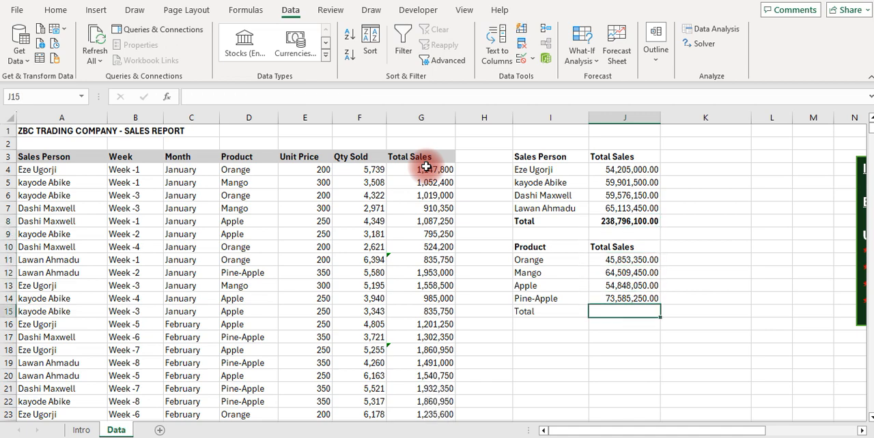
# Add a bold automatic sum of the product totals in J15
pyautogui.hotkey('alt', '=')
pyautogui.press('Return')
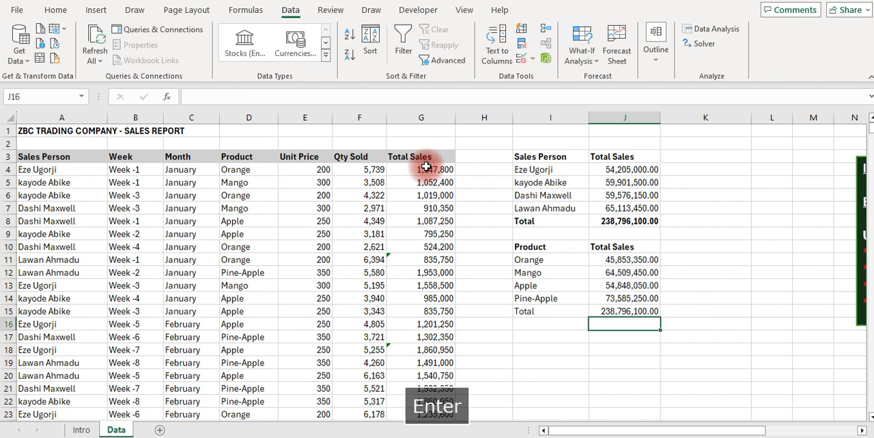
pyautogui.press('Up')
pyautogui.hotkey('ctrl', 'b')
pyautogui.press('Down')
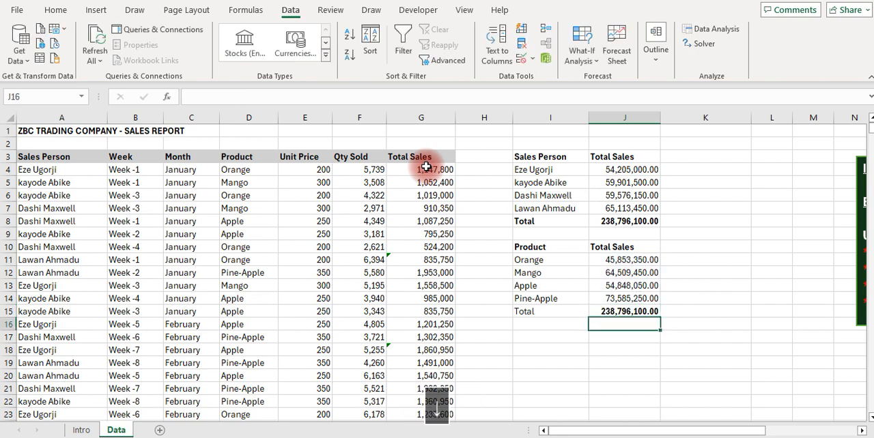
# Compare the product and staff summaries, and inspect the UNIQUE list in I4 and the SUMIF formula in J4
pyautogui.press('Up')
pyautogui.press('Up')
pyautogui.press('Up')
pyautogui.press('Up')
pyautogui.press('Up')
pyautogui.press('Up')
pyautogui.press('Up')
pyautogui.press('Up')
pyautogui.press('Up')
pyautogui.press('Up')
pyautogui.press('Up')
pyautogui.press('Up')
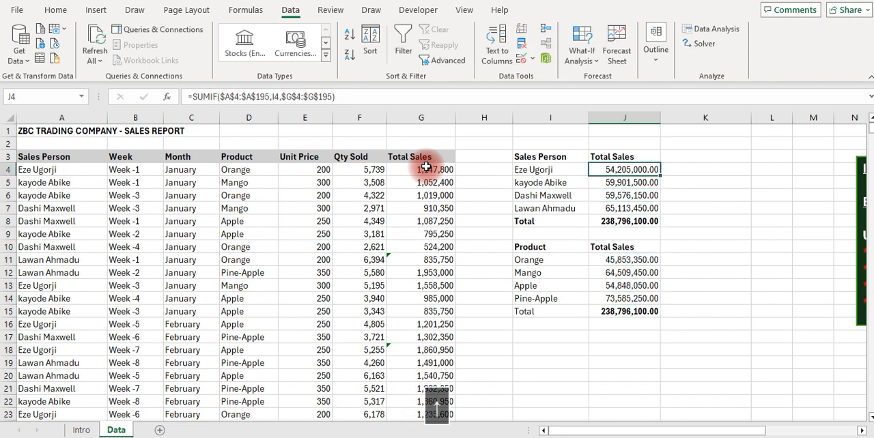
pyautogui.press('Left')
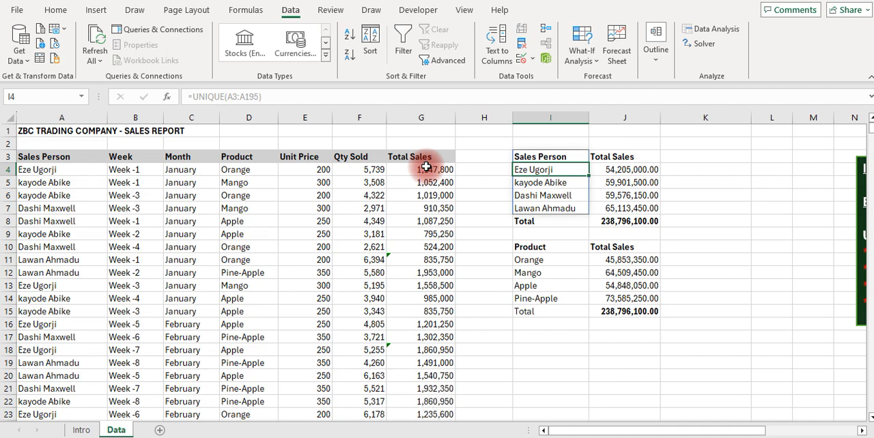
pyautogui.press('Right')
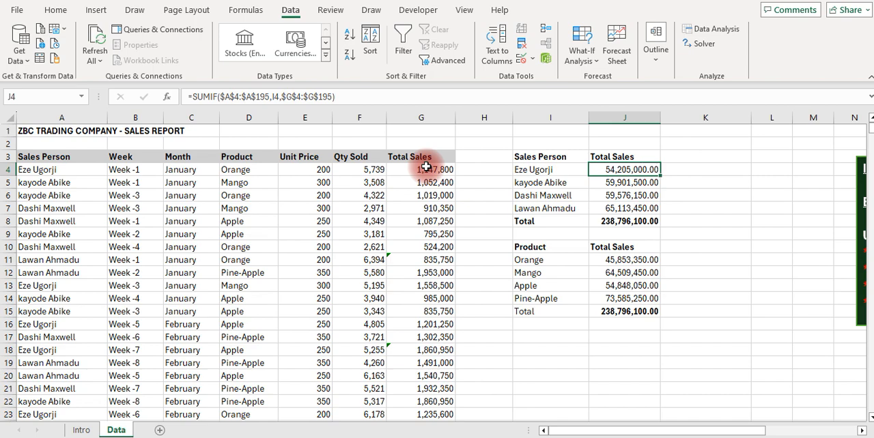
# Examine the Sales Person, Week and Month columns of the source report, ending at the empty cell K3
pyautogui.press('Left')
pyautogui.press('Left')
pyautogui.press('Left')
pyautogui.press('Left')
pyautogui.press('Left')
pyautogui.press('Left')
pyautogui.press('Left')
pyautogui.press('Left')
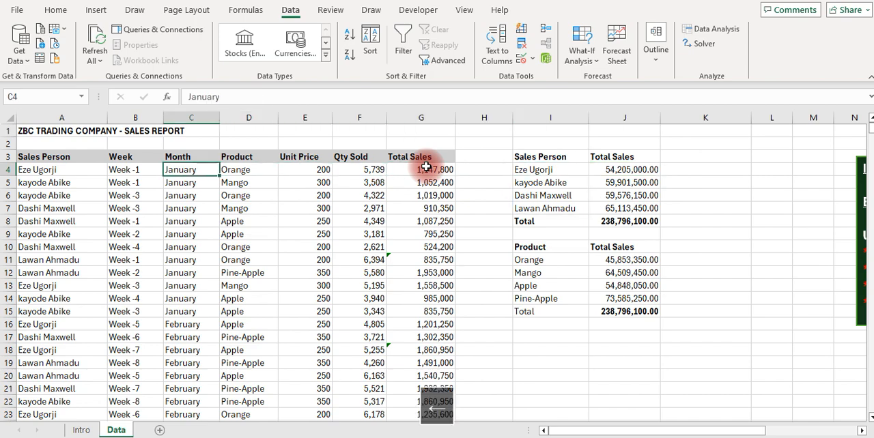
pyautogui.press('Left')
pyautogui.press('Right')
pyautogui.press('Up')
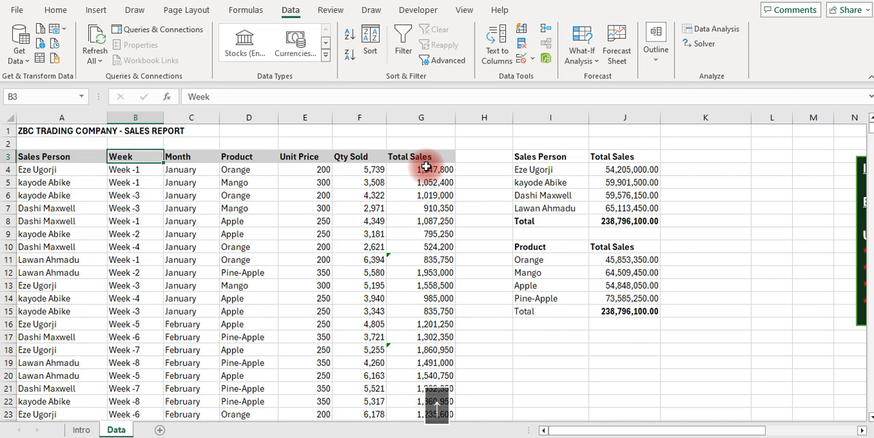
pyautogui.press('Down')
pyautogui.press('Right')
pyautogui.press('Up')
pyautogui.press('Left')
pyautogui.press('Left')
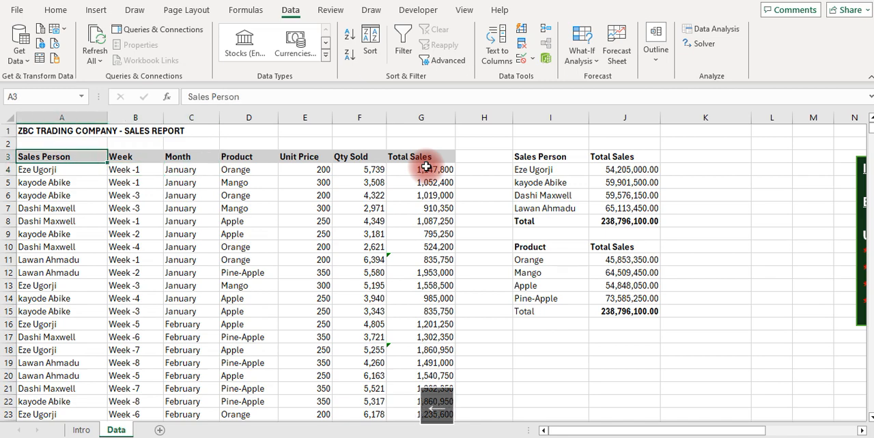
pyautogui.press('Right')
pyautogui.press('Right')
pyautogui.press('Right')
pyautogui.press('Right')
pyautogui.press('Right')
pyautogui.press('Right')
pyautogui.press('Right')
pyautogui.press('Right')
pyautogui.press('Right')
pyautogui.press('Right')
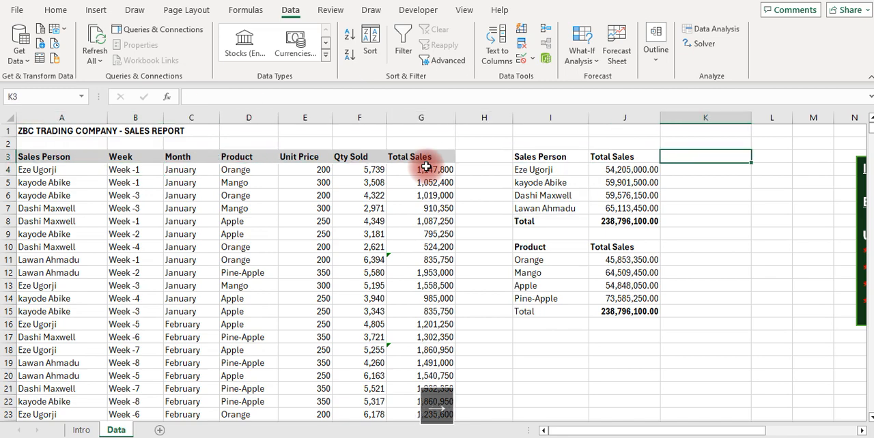